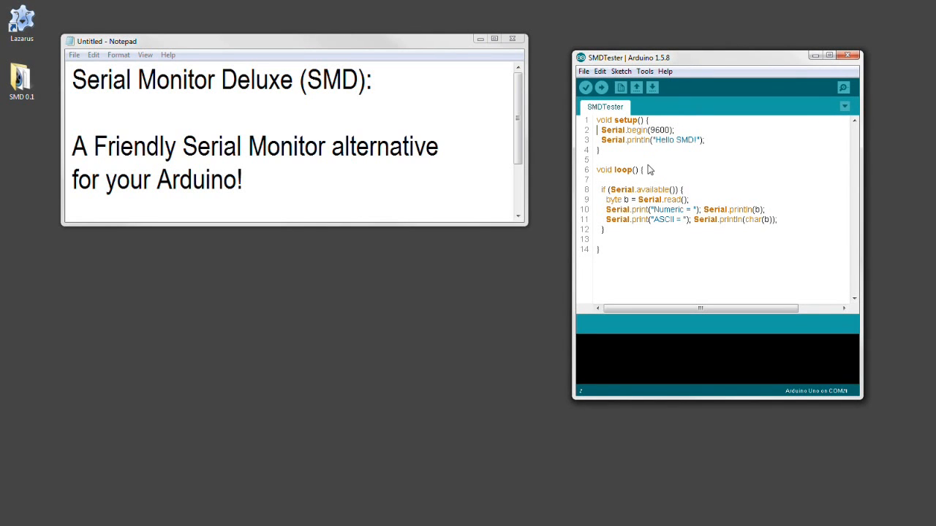
Examine the SMDTester sketch's serial setup, its availability check, and the lines that print each received byte as numeric and ASCII
{"action": "left_click_drag", "start_coordinate": [674, 130], "coordinate": [596, 132]}
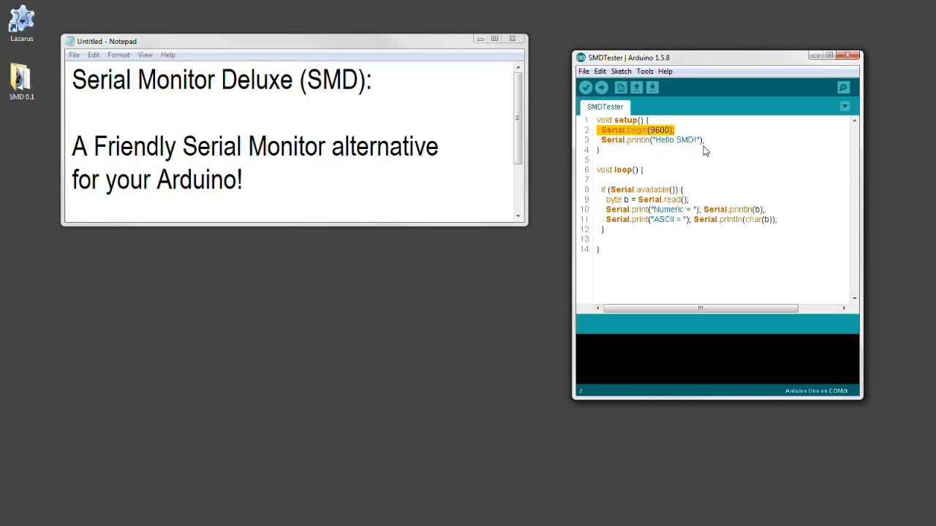
{"action": "left_click", "coordinate": [636, 172]}
{"action": "left_click", "coordinate": [684, 192]}
{"action": "left_click_drag", "start_coordinate": [684, 191], "coordinate": [601, 191]}
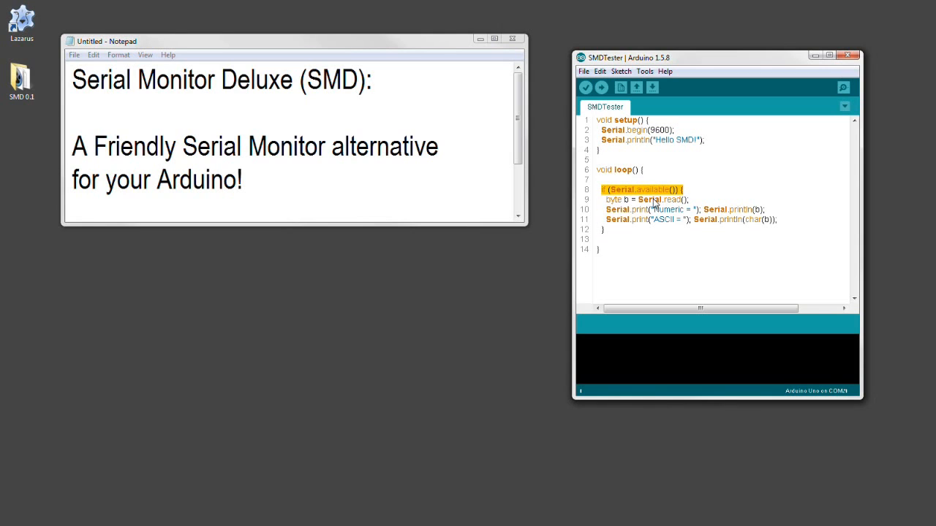
{"action": "left_click_drag", "start_coordinate": [689, 201], "coordinate": [761, 214]}
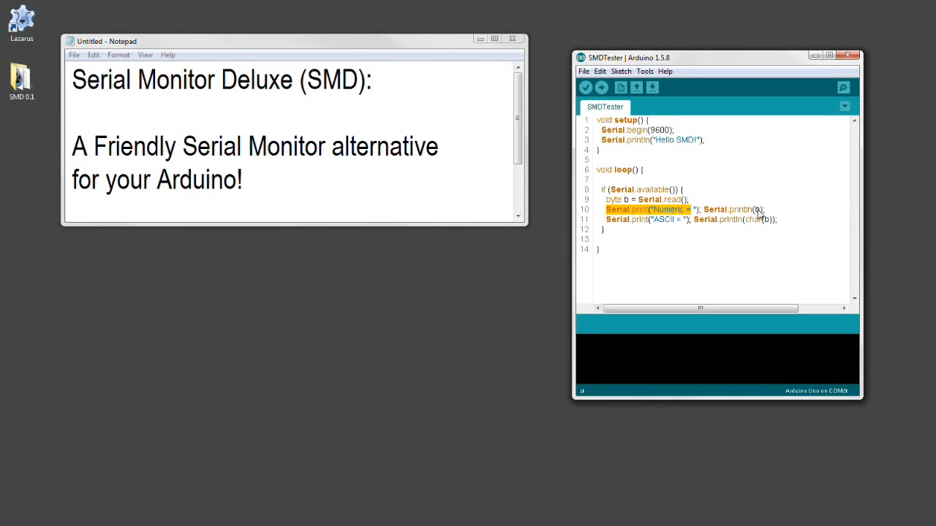
{"action": "left_click", "coordinate": [655, 222]}
{"action": "left_click_drag", "start_coordinate": [657, 222], "coordinate": [677, 221]}
{"action": "left_click", "coordinate": [748, 221]}
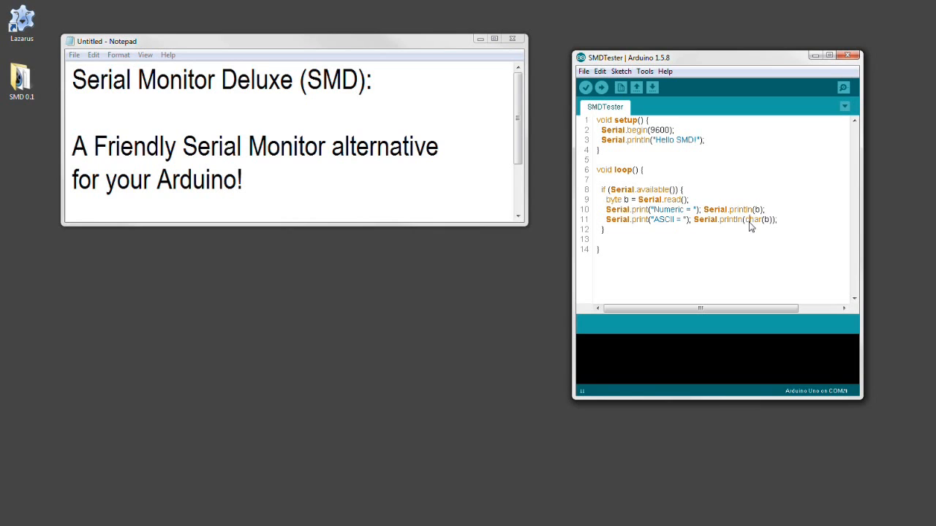
Launch SMD.exe from the SMD 0.1 desktop folder, with the Notepad and folder windows minimized, and reposition the Serial Monitor Deluxe window
{"action": "left_click", "coordinate": [20, 86]}
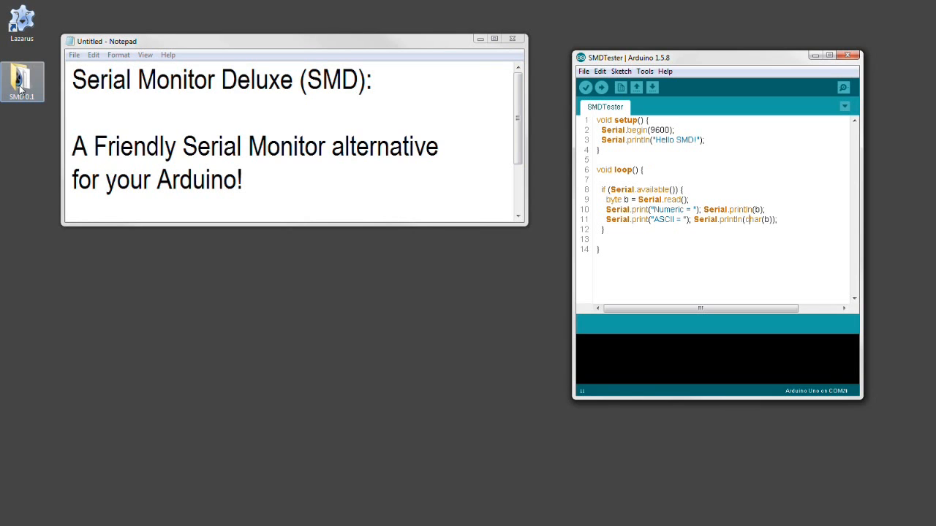
{"action": "double_click", "coordinate": [20, 86]}
{"action": "left_click", "coordinate": [480, 38]}
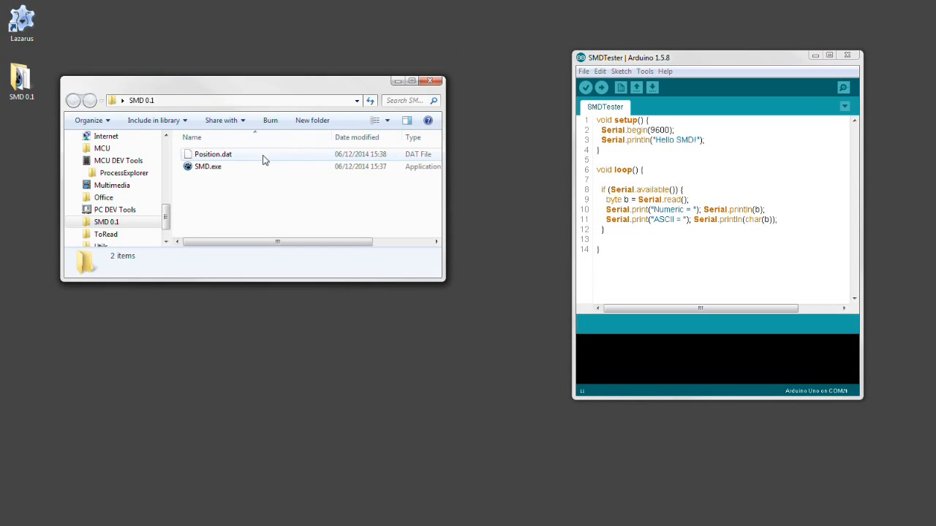
{"action": "double_click", "coordinate": [210, 168]}
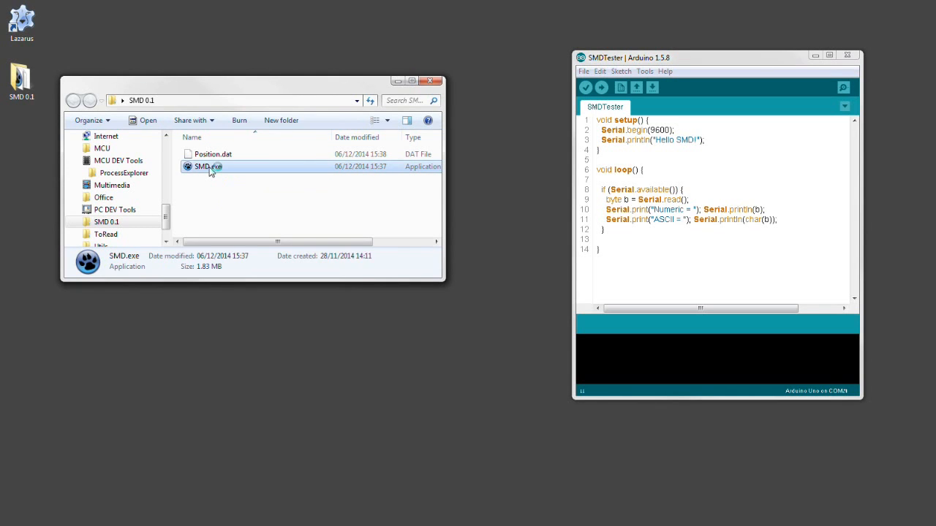
{"action": "left_click", "coordinate": [156, 88]}
{"action": "left_click", "coordinate": [397, 81]}
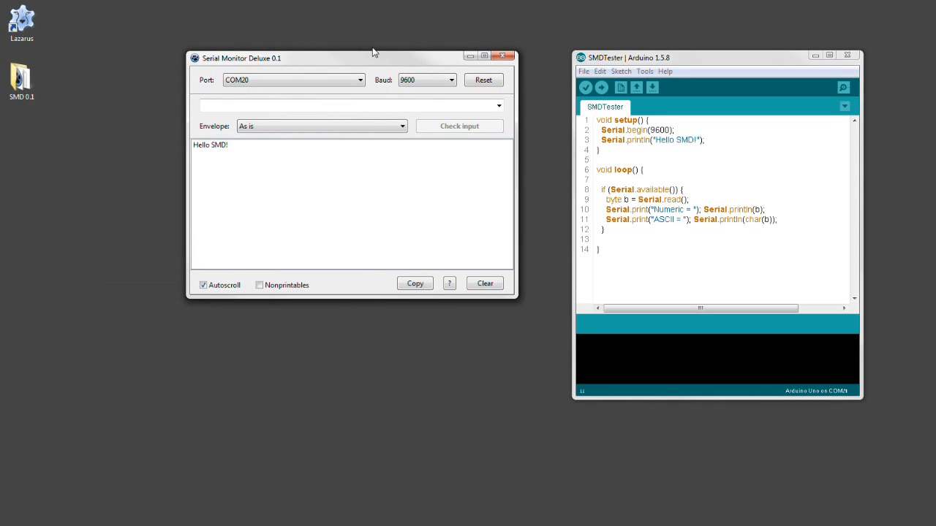
{"action": "left_click_drag", "start_coordinate": [363, 57], "coordinate": [333, 42]}
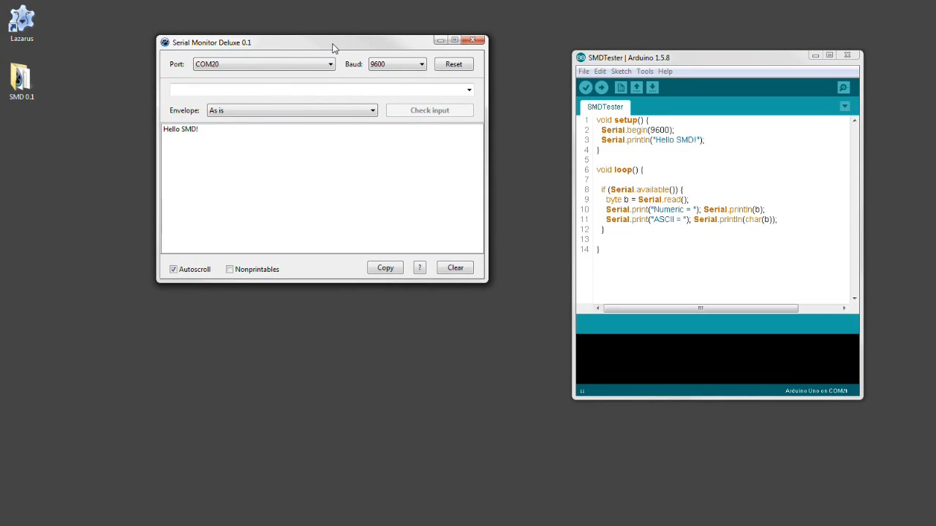
Check which serial ports are offered, keeping COM20 selected
{"action": "left_click", "coordinate": [328, 64]}
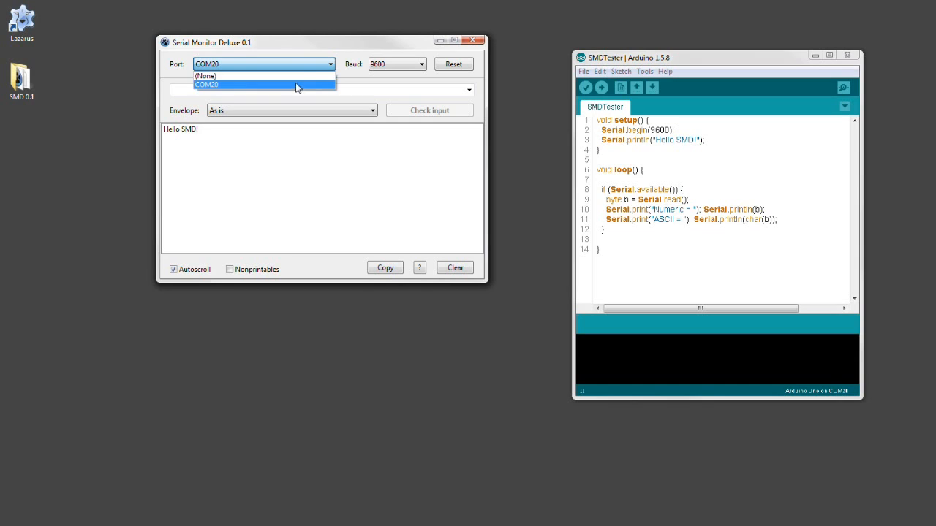
{"action": "left_click", "coordinate": [255, 66]}
{"action": "left_click", "coordinate": [390, 63]}
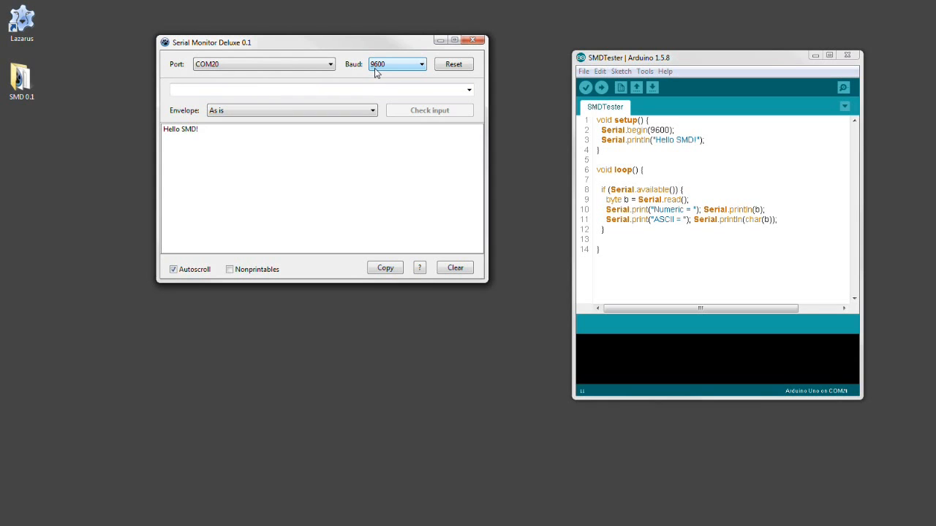
Add 4000 and 9000 as custom baud rates and check them in the baud rate list, keeping 9600 selected
{"action": "left_click", "coordinate": [422, 64]}
{"action": "scroll", "coordinate": [415, 79], "scroll_direction": "up", "scroll_amount": 2}
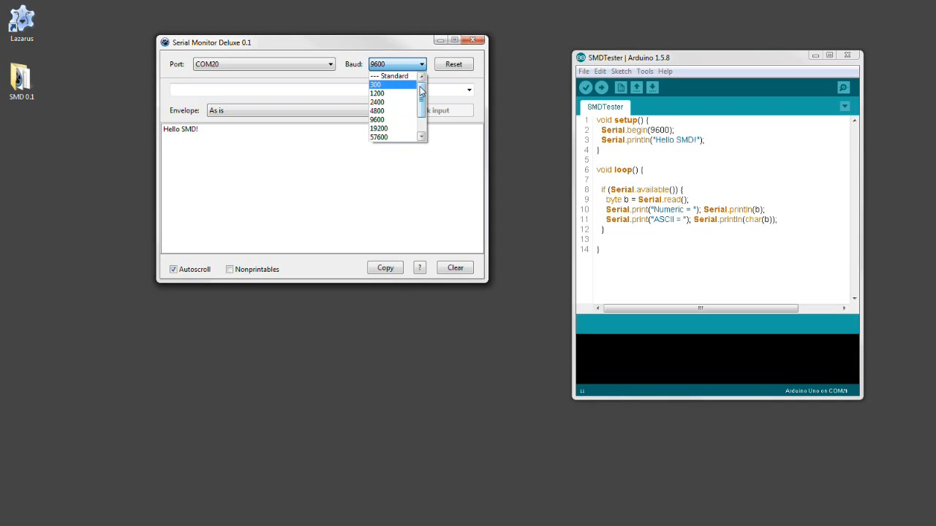
{"action": "scroll", "coordinate": [414, 88], "scroll_direction": "down", "scroll_amount": 2}
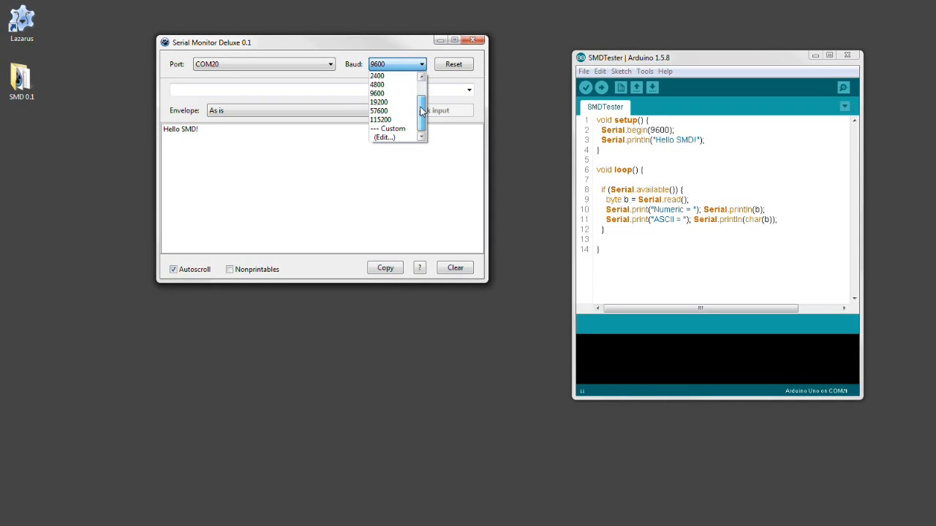
{"action": "left_click", "coordinate": [386, 138]}
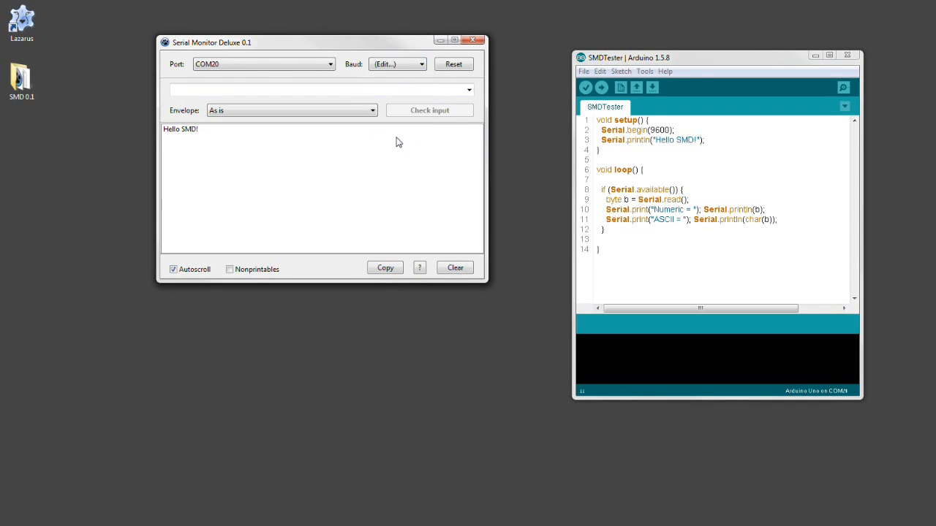
{"action": "left_click_drag", "start_coordinate": [355, 118], "coordinate": [391, 107]}
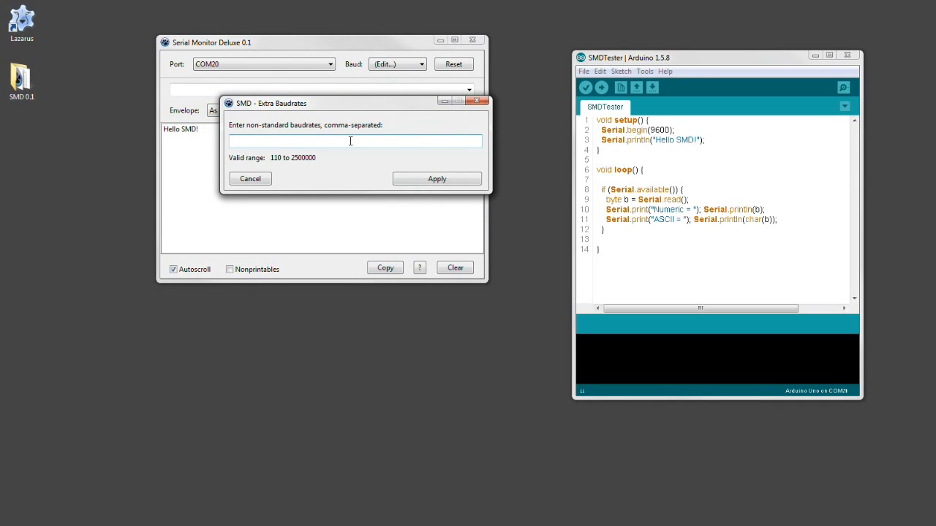
{"action": "type", "text": "4"}
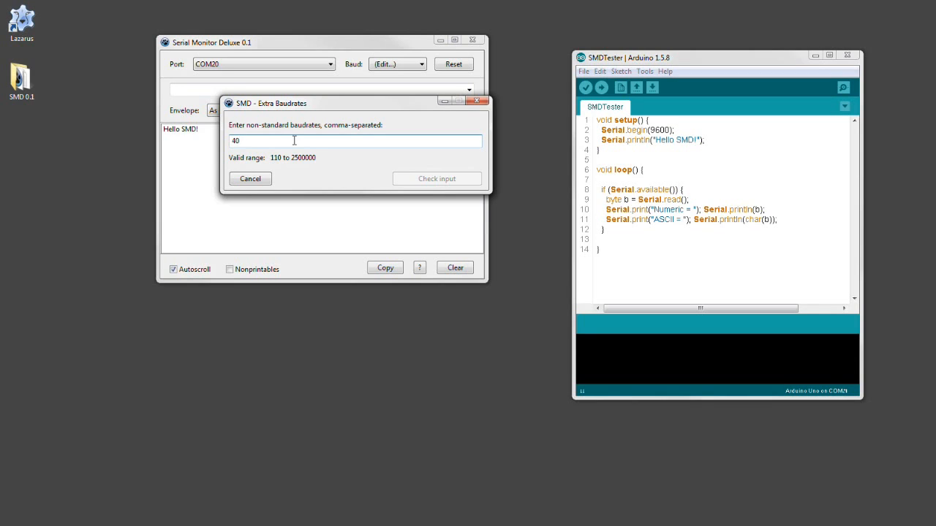
{"action": "type", "text": "00"}
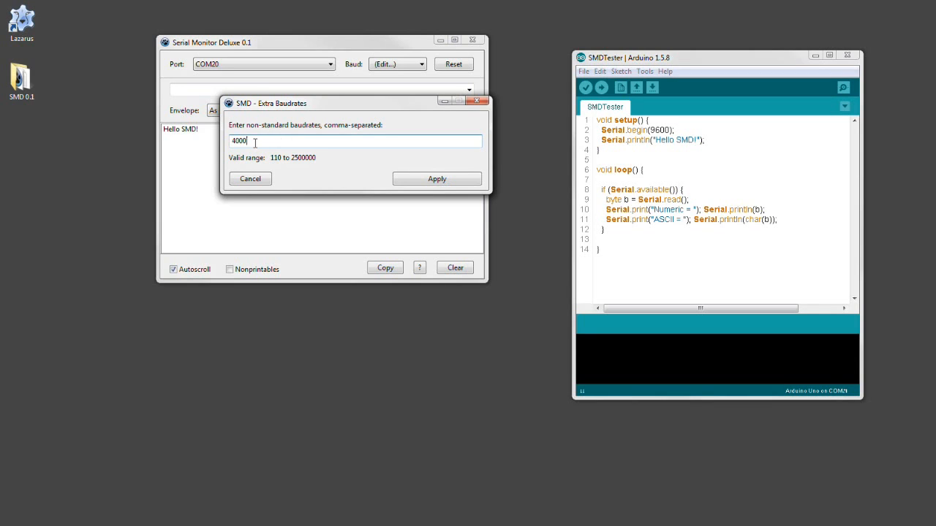
{"action": "type", "text": ","}
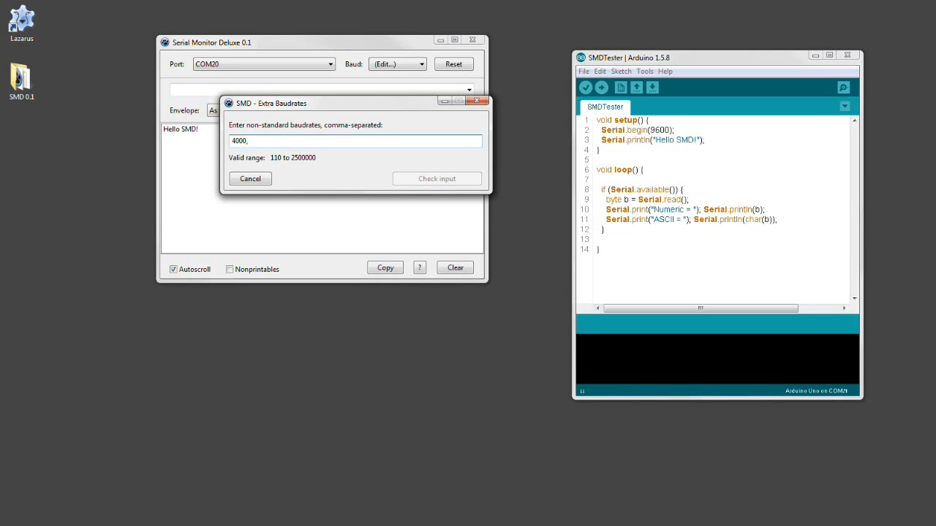
{"action": "type", "text": "900"}
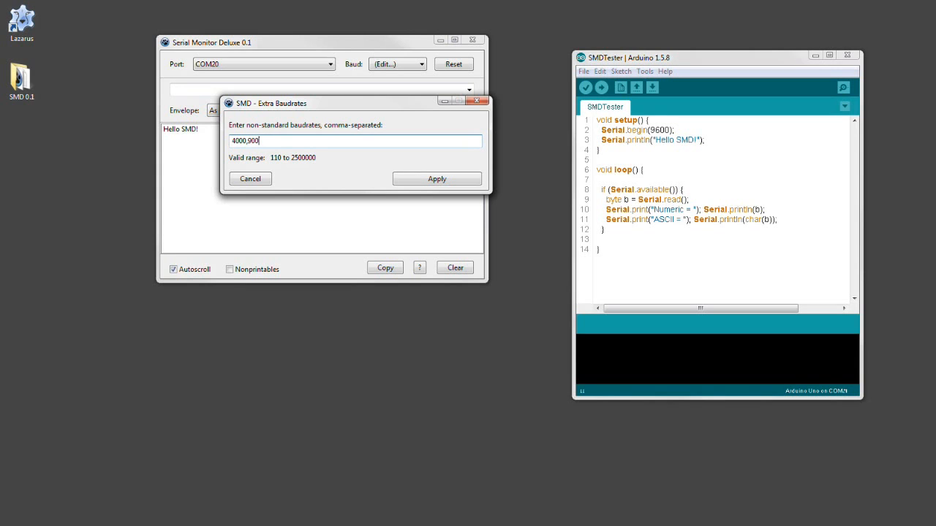
{"action": "left_click", "coordinate": [439, 182]}
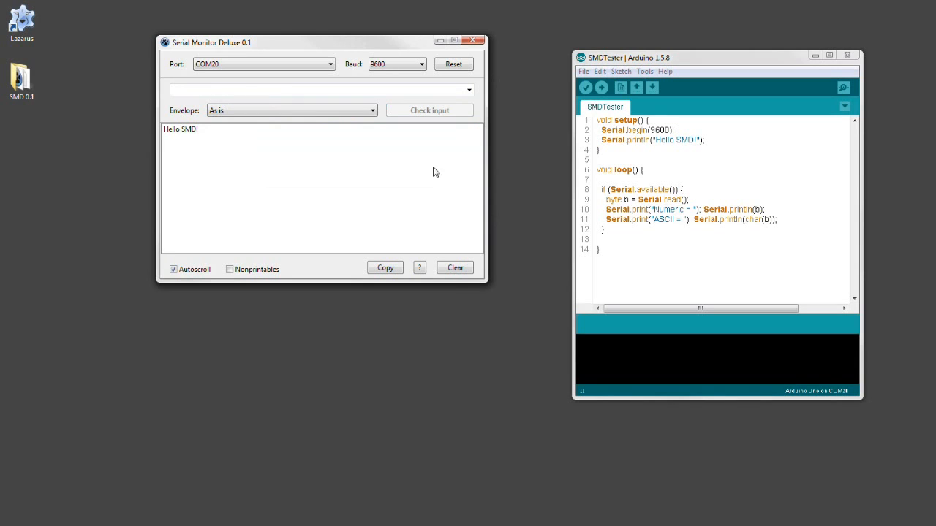
{"action": "left_click", "coordinate": [420, 67]}
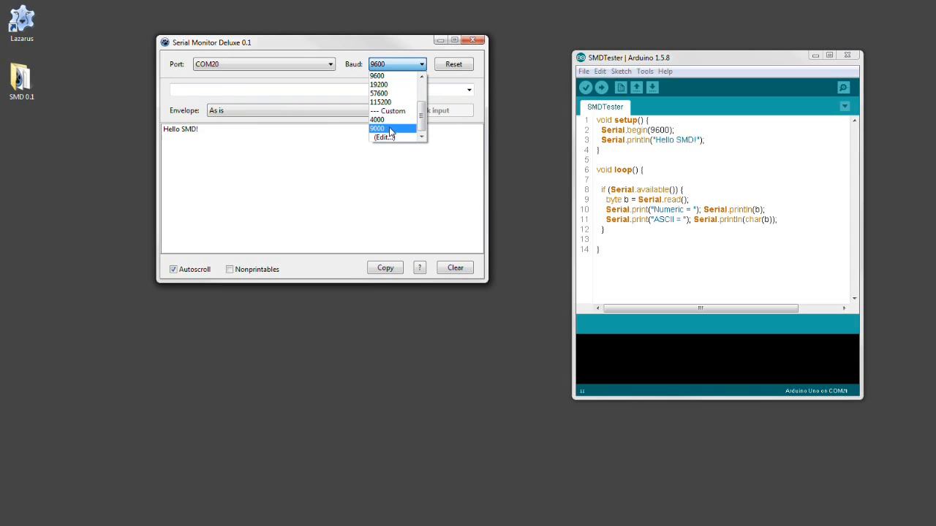
{"action": "left_click", "coordinate": [396, 65]}
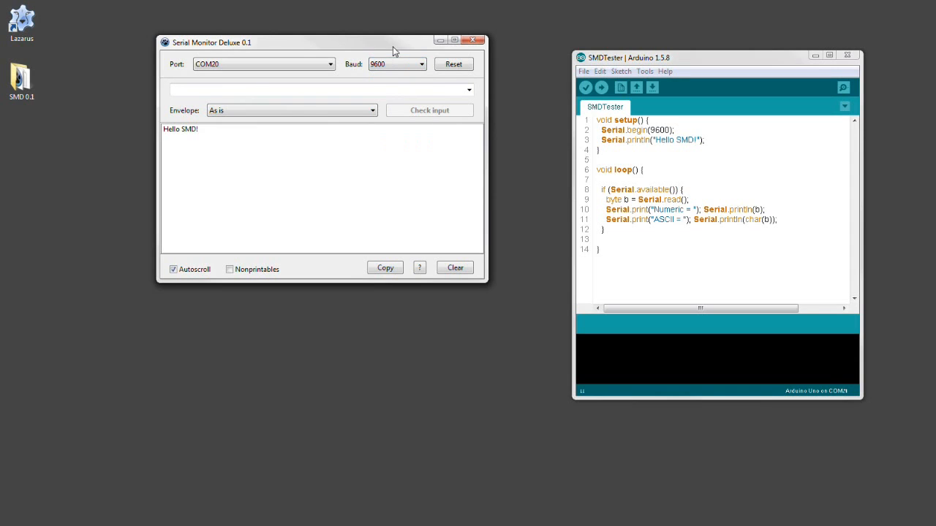
Reset the Arduino and compare the new output lines with the println statement in the sketch's setup function
{"action": "left_click", "coordinate": [446, 68]}
{"action": "left_click", "coordinate": [446, 69]}
{"action": "left_click", "coordinate": [206, 152]}
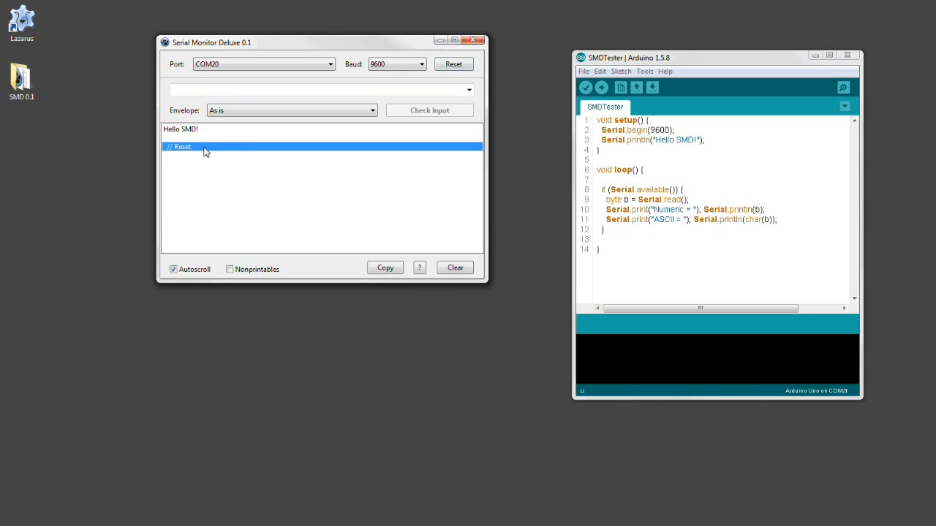
{"action": "left_click", "coordinate": [192, 157]}
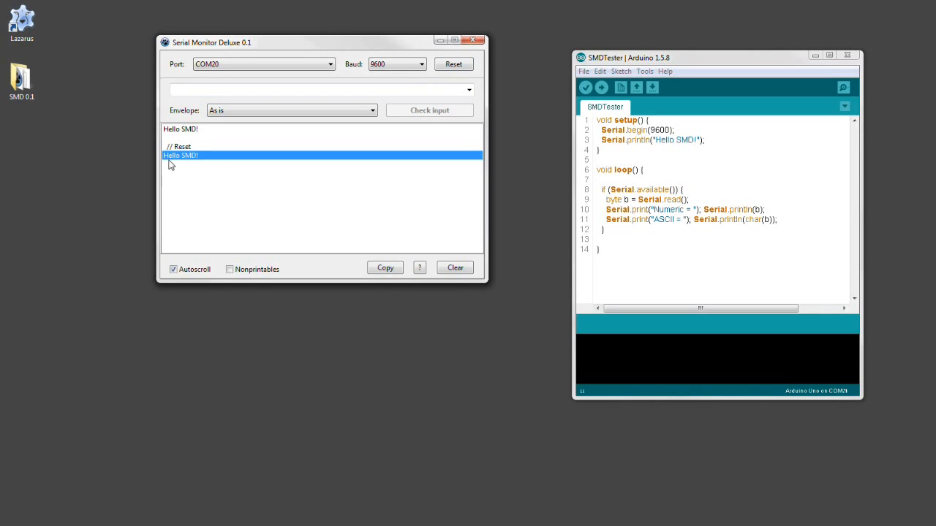
{"action": "left_click_drag", "start_coordinate": [702, 140], "coordinate": [590, 143]}
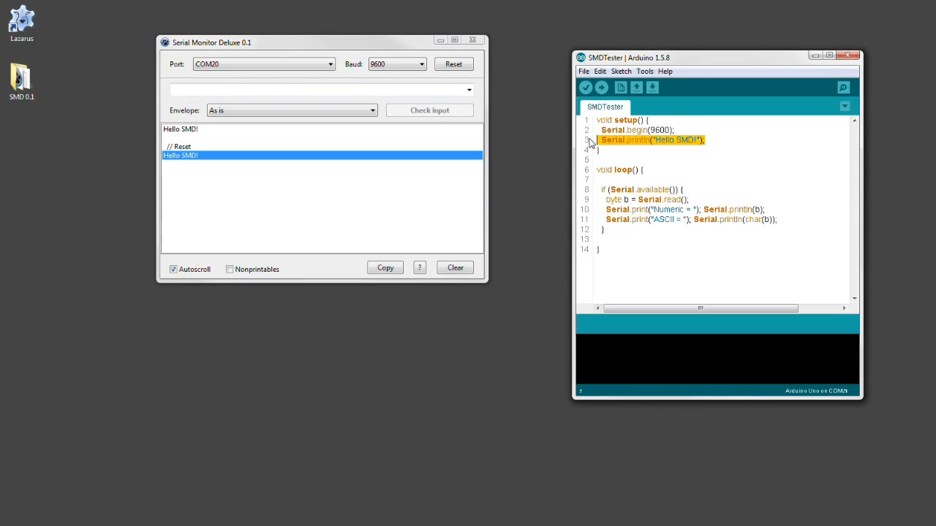
Send the character "A" to the Arduino and examine the sent entry with its numeric and ASCII replies
{"action": "left_click", "coordinate": [223, 162]}
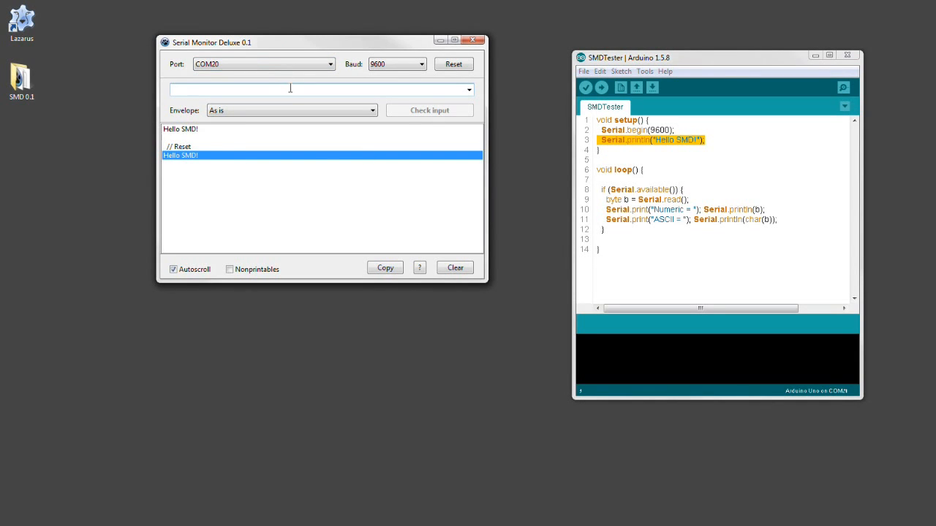
{"action": "type", "text": "A"}
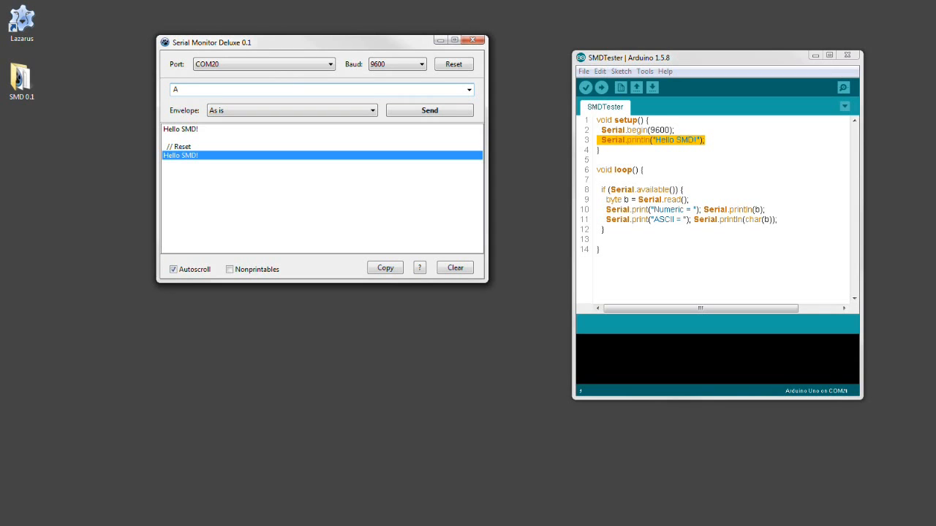
{"action": "left_click", "coordinate": [436, 110]}
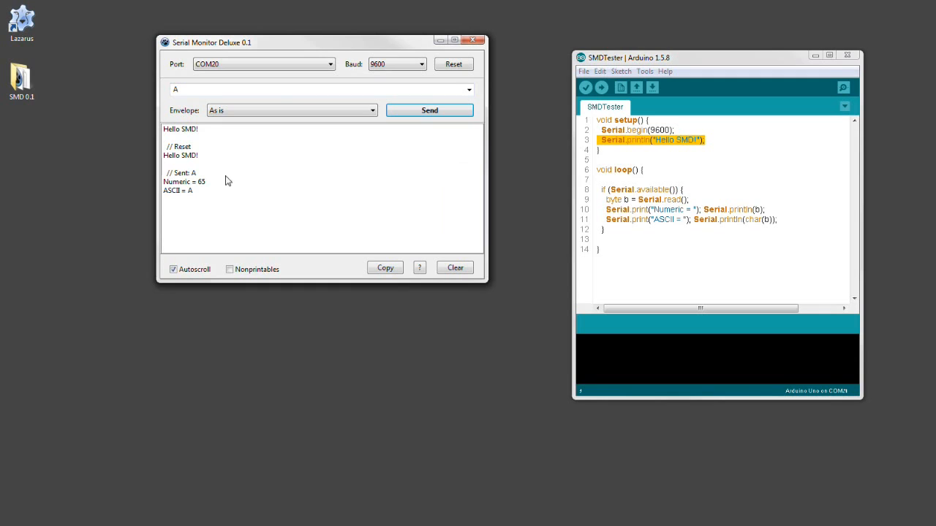
{"action": "left_click", "coordinate": [203, 175]}
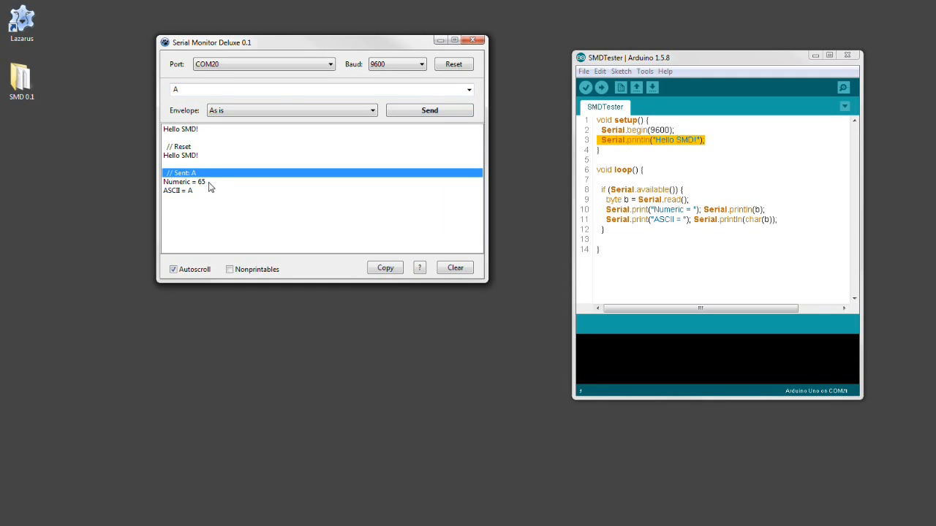
{"action": "left_click", "coordinate": [209, 183]}
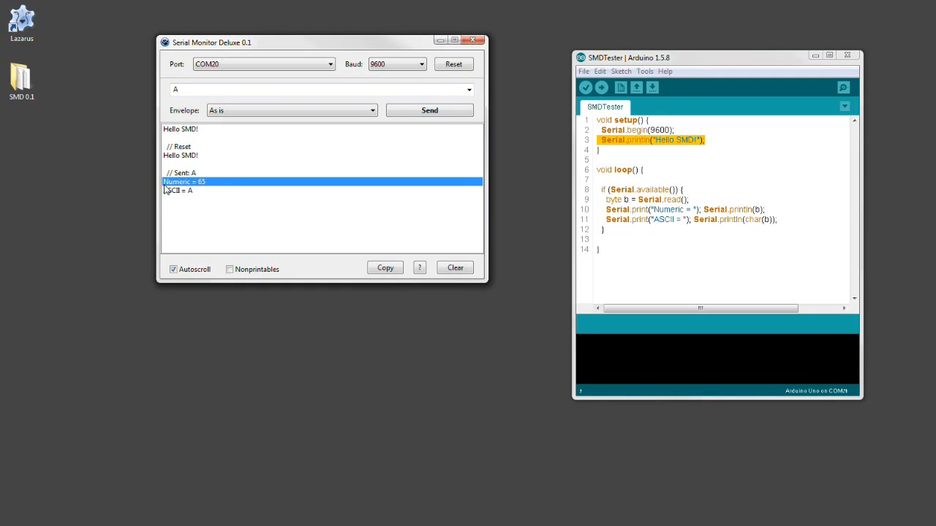
{"action": "left_click", "coordinate": [191, 191]}
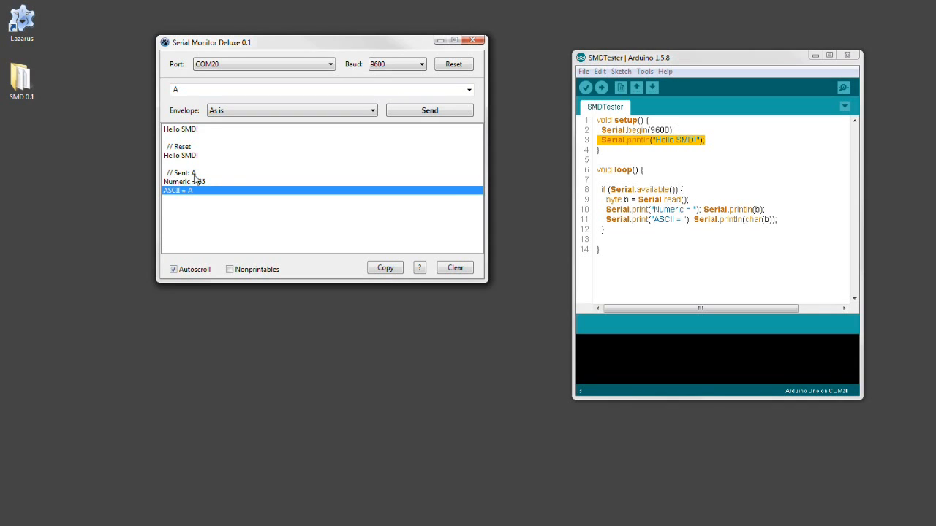
Send the text "Cat" to the Arduino and examine the reply for each character
{"action": "left_click", "coordinate": [205, 88]}
{"action": "type", "text": "Cat"}
{"action": "key", "text": "Return"}
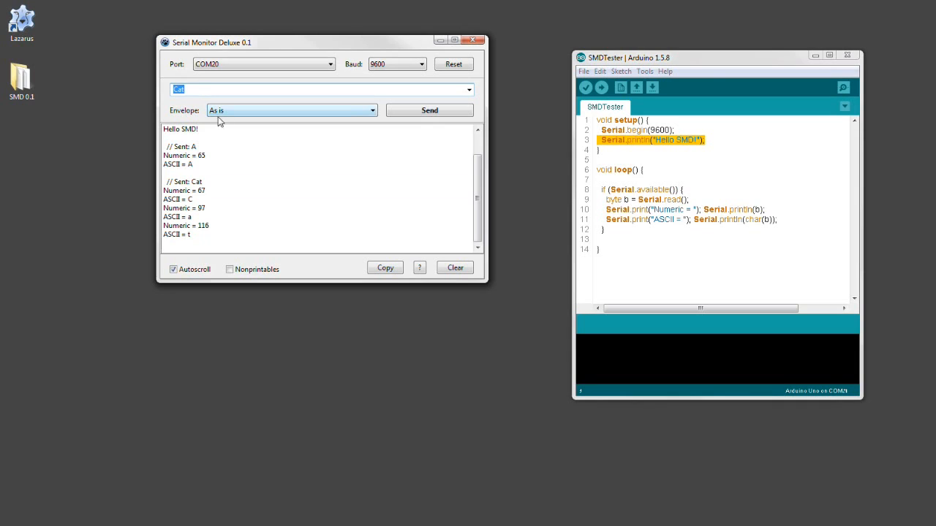
{"action": "left_click", "coordinate": [203, 182]}
{"action": "left_click", "coordinate": [200, 200]}
{"action": "left_click", "coordinate": [201, 217]}
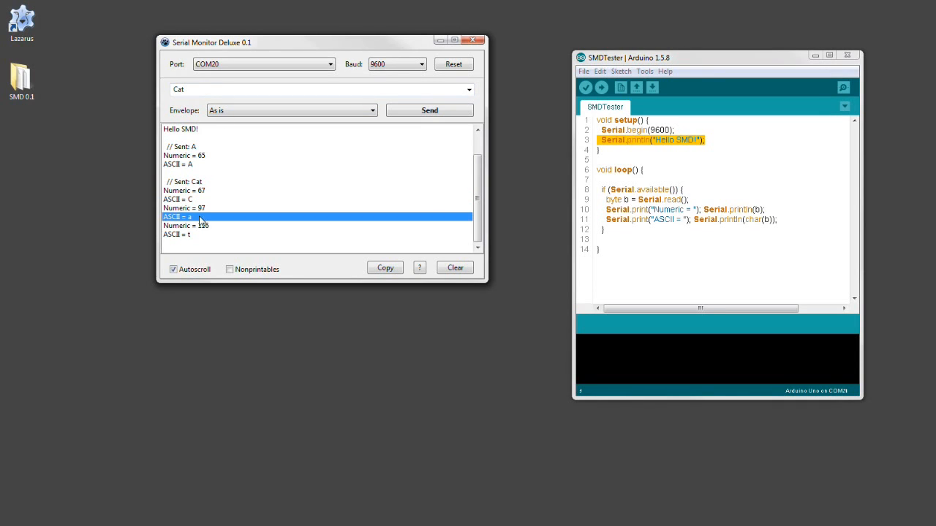
{"action": "left_click", "coordinate": [200, 234]}
Replace the message with "Dog" and send it to the Arduino
{"action": "left_click", "coordinate": [202, 89]}
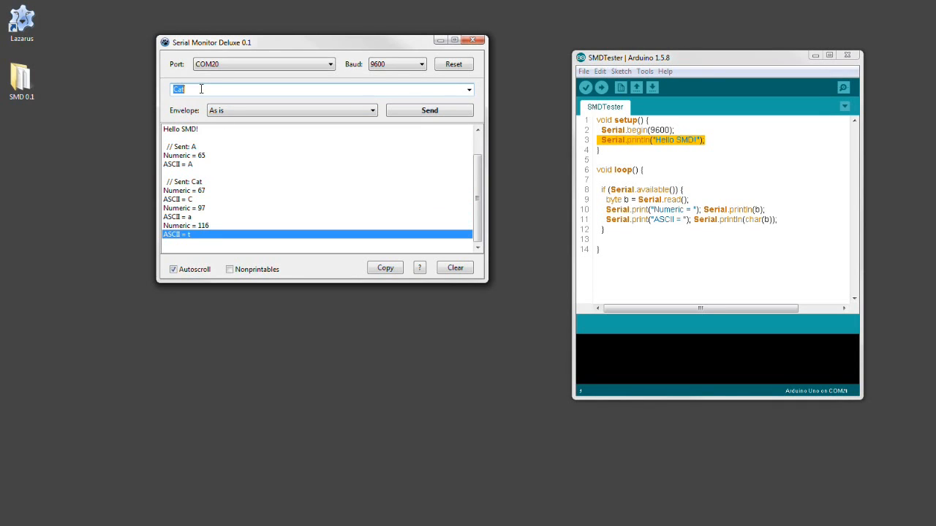
{"action": "type", "text": "Dog"}
{"action": "key", "text": "Return"}
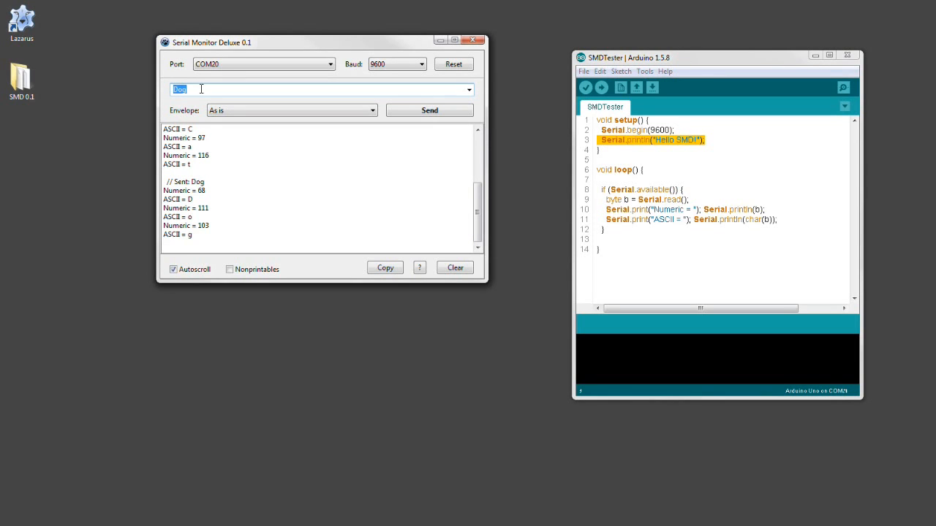
Send the text "Man" to the Arduino, and send it again by recalling it from the message history
{"action": "type", "text": "Man"}
{"action": "key", "text": "Return"}
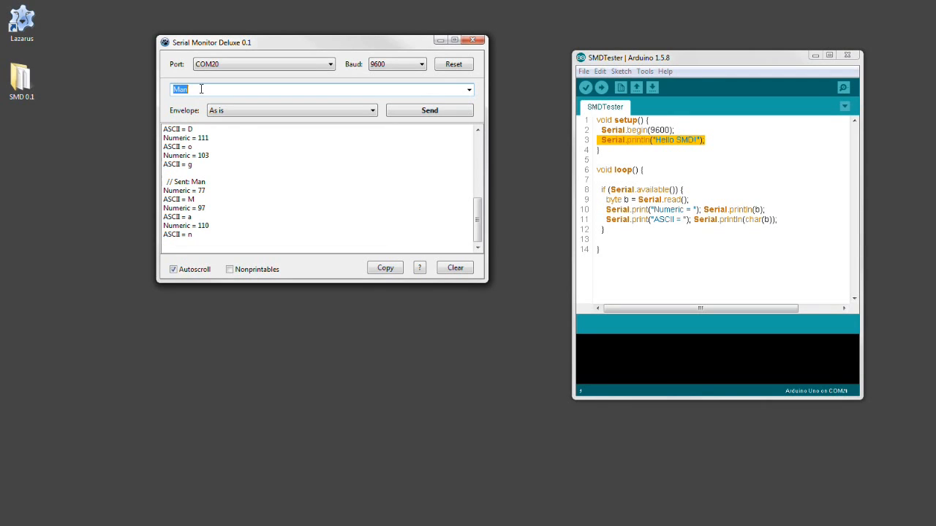
{"action": "type", "text": "Cat"}
{"action": "left_click", "coordinate": [468, 89]}
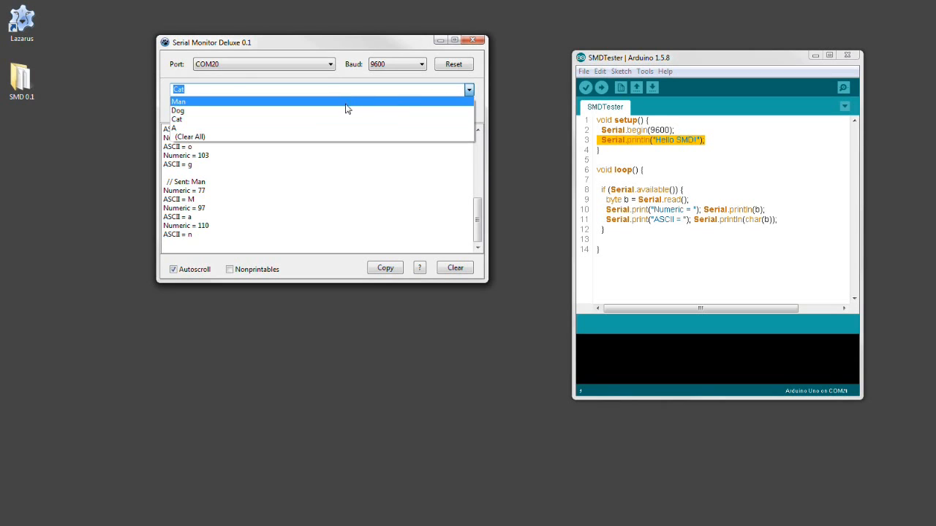
{"action": "left_click", "coordinate": [318, 104]}
{"action": "key", "text": "Return"}
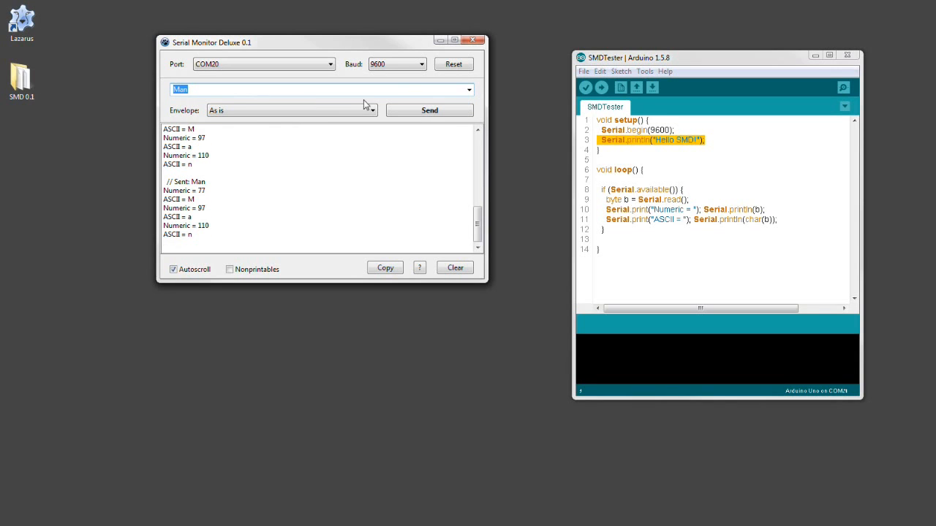
Clear the entire message history and review the numeric reply to the earlier sent "A"
{"action": "left_click", "coordinate": [469, 89]}
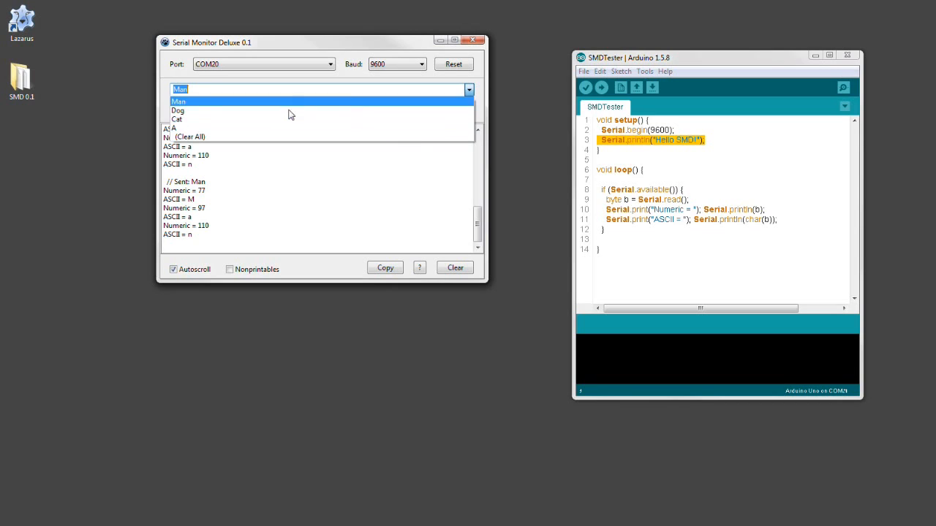
{"action": "left_click", "coordinate": [190, 138]}
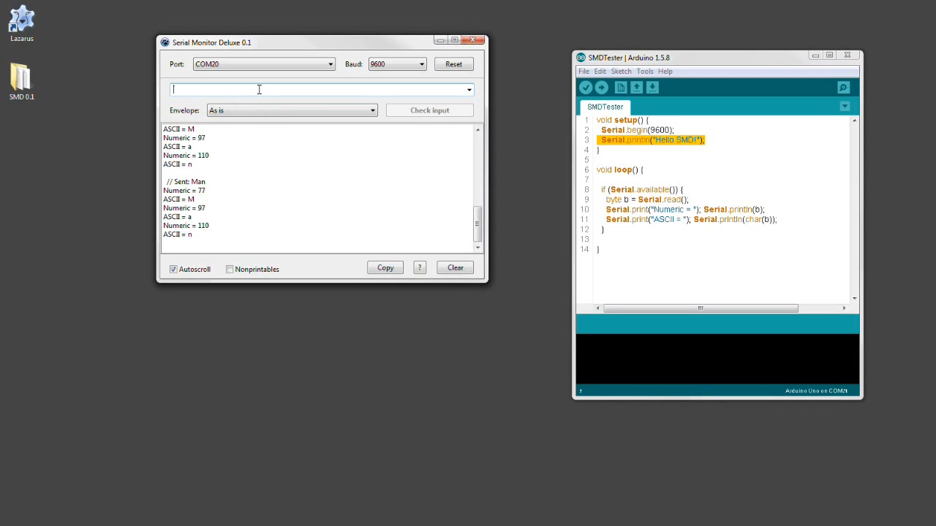
{"action": "scroll", "coordinate": [197, 154], "scroll_direction": "up", "scroll_amount": 2}
{"action": "scroll", "coordinate": [205, 167], "scroll_direction": "up", "scroll_amount": 4}
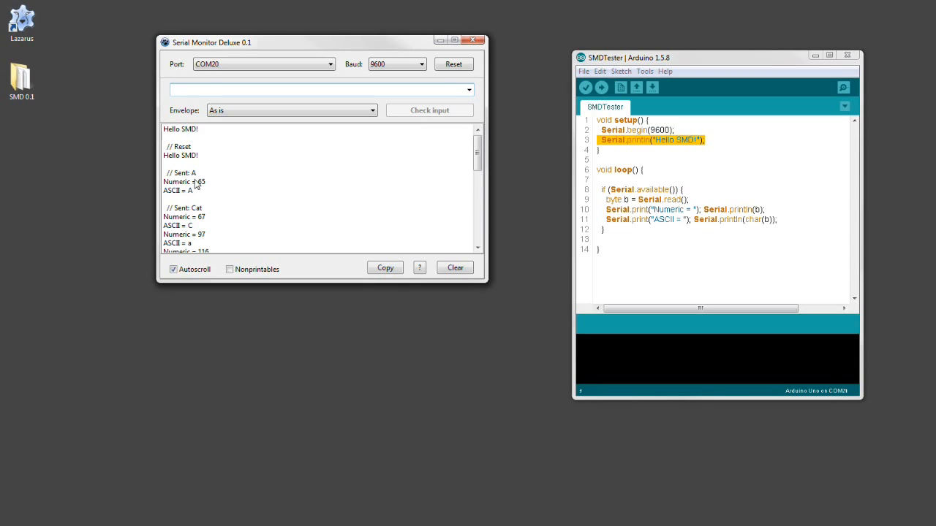
{"action": "left_click", "coordinate": [196, 187]}
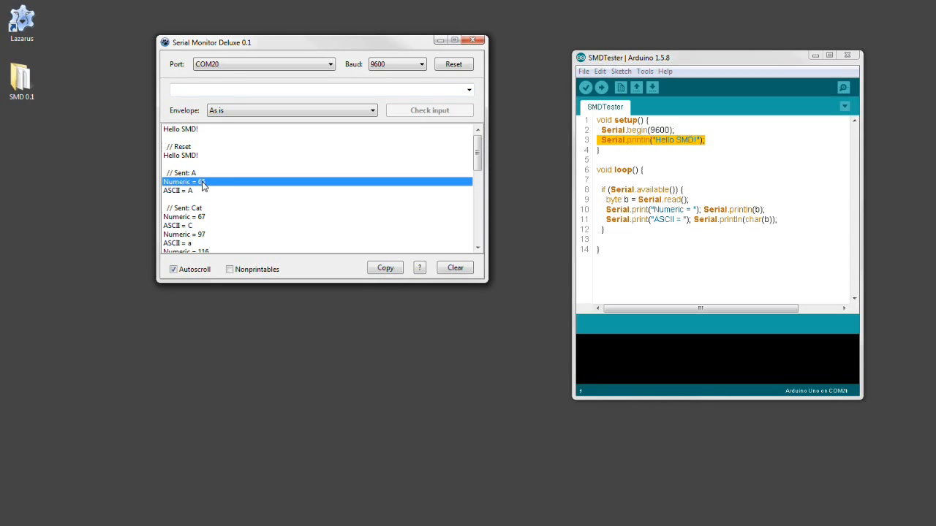
Send the character "0" to the Arduino and examine its numeric reply
{"action": "left_click", "coordinate": [185, 89]}
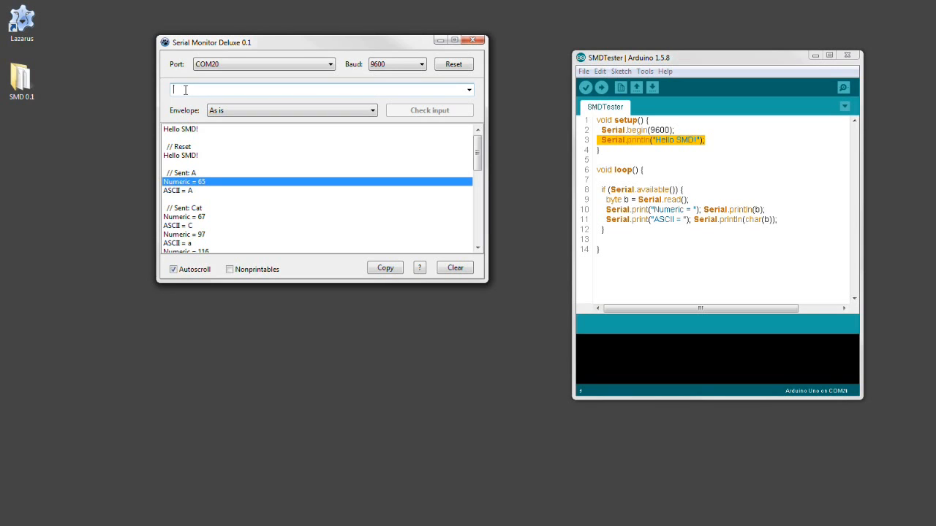
{"action": "type", "text": "0"}
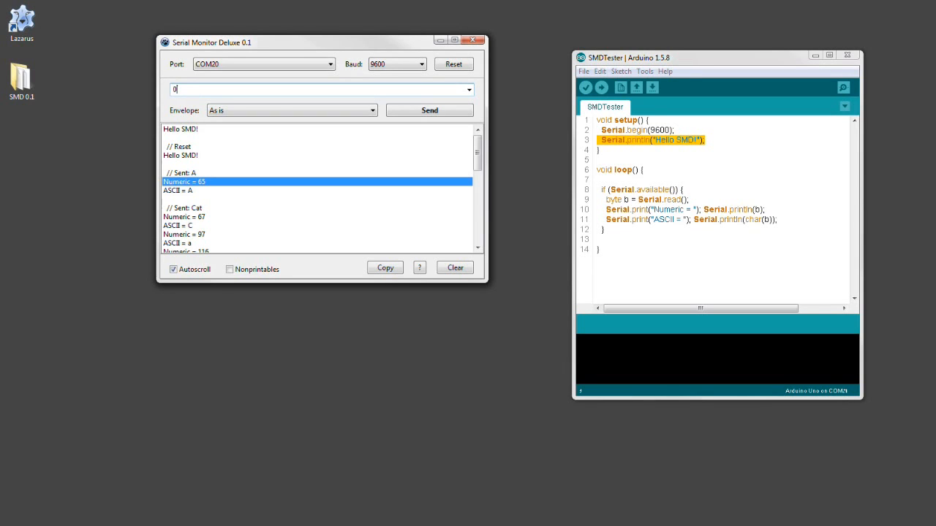
{"action": "key", "text": "Return"}
{"action": "left_click", "coordinate": [200, 227]}
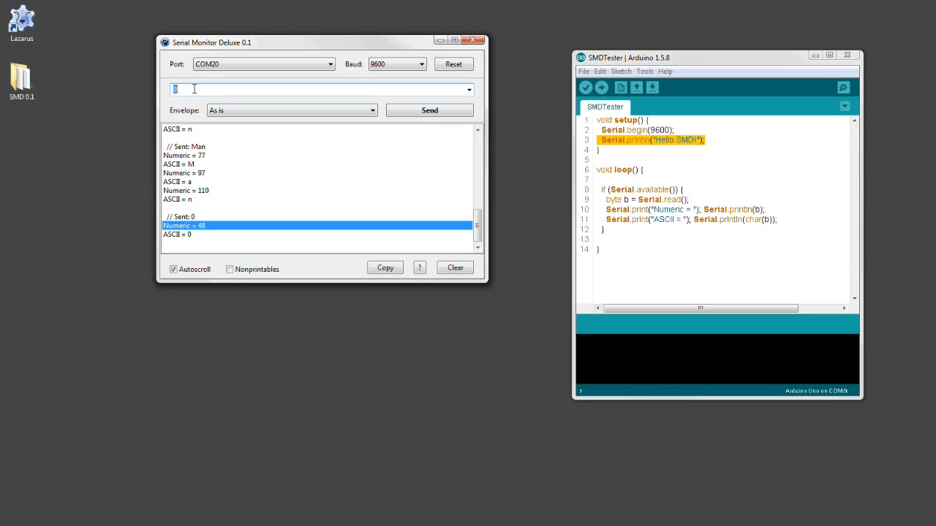
Replace the message with the backslash-enclosed byte code "\0\" and send it to the Arduino
{"action": "type", "text": "\\0"}
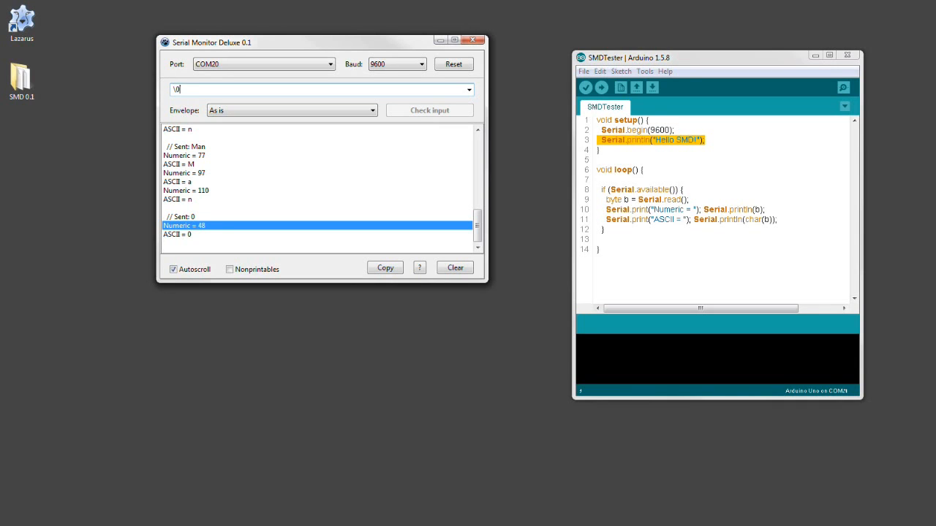
{"action": "type", "text": "\\"}
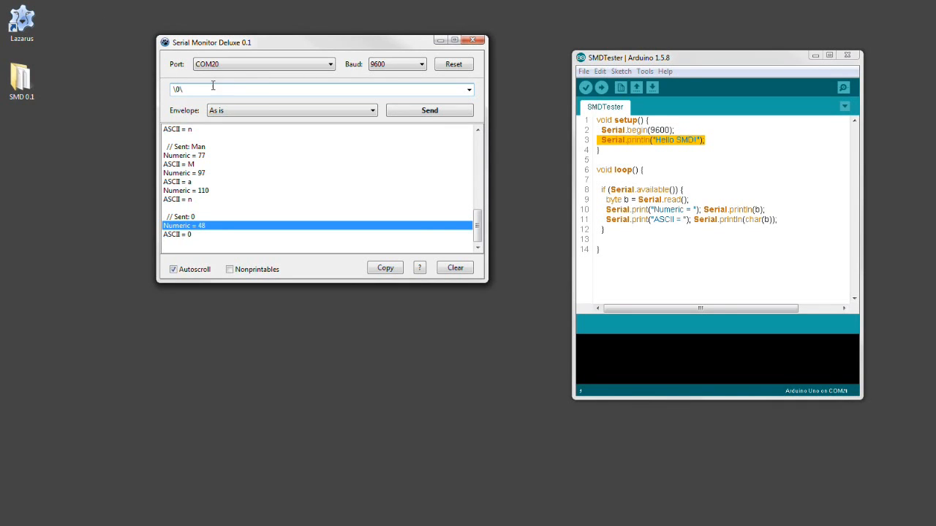
{"action": "key", "text": "BackSpace"}
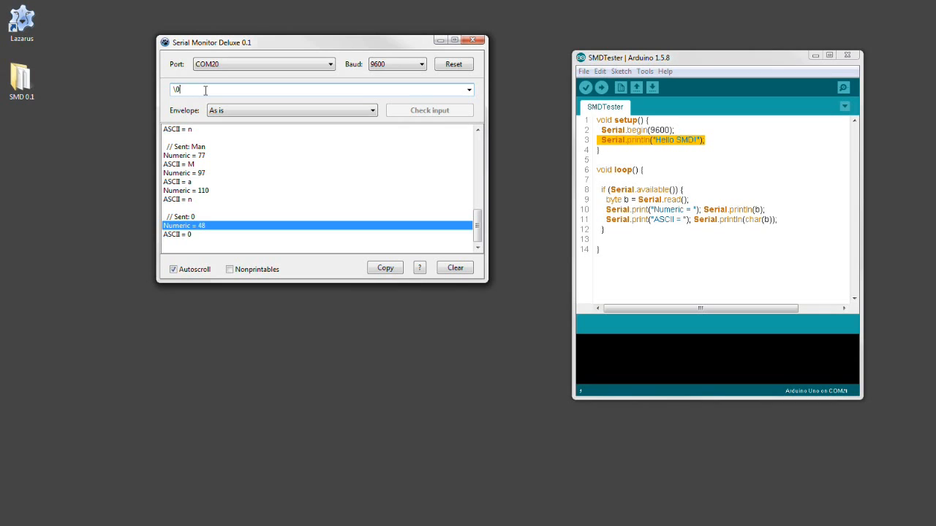
{"action": "type", "text": "\\"}
{"action": "key", "text": "Return"}
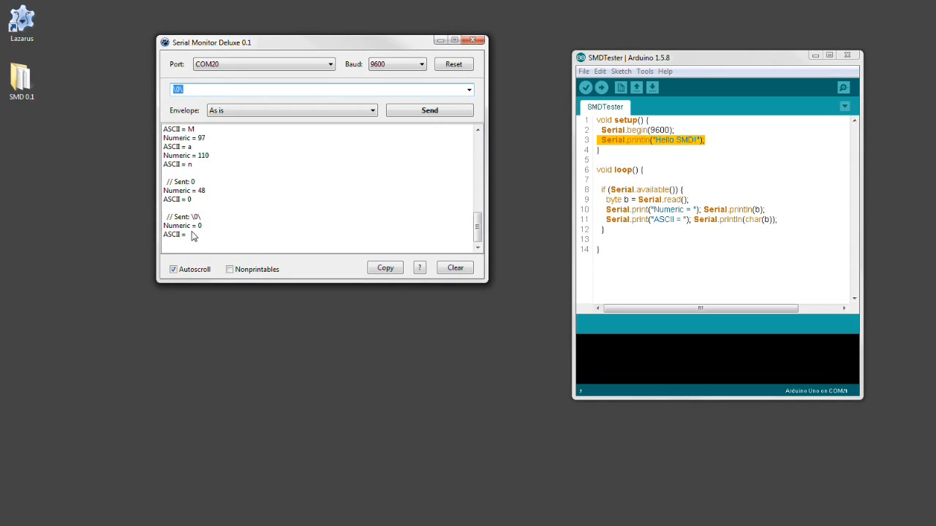
Enable the display of nonprintable characters, resend "\0\", and examine its numeric and ASCII replies
{"action": "left_click", "coordinate": [229, 270]}
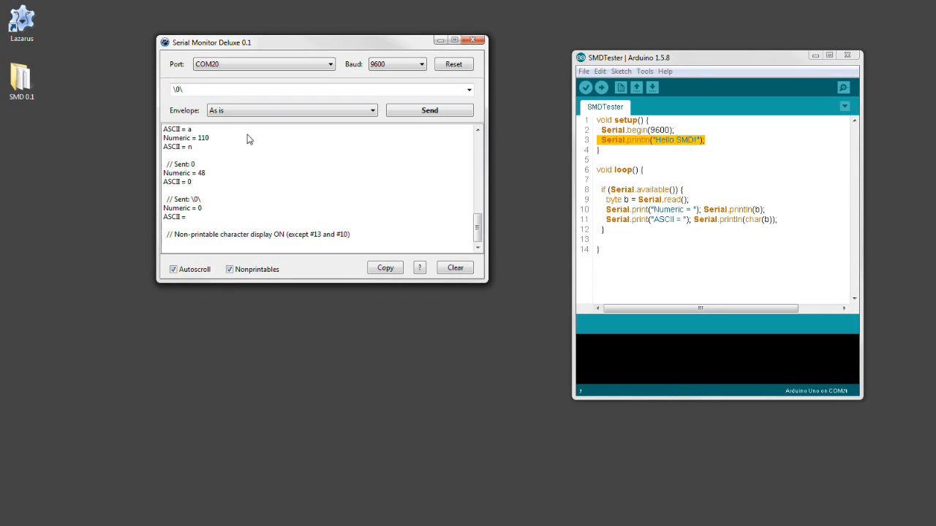
{"action": "left_click", "coordinate": [217, 90]}
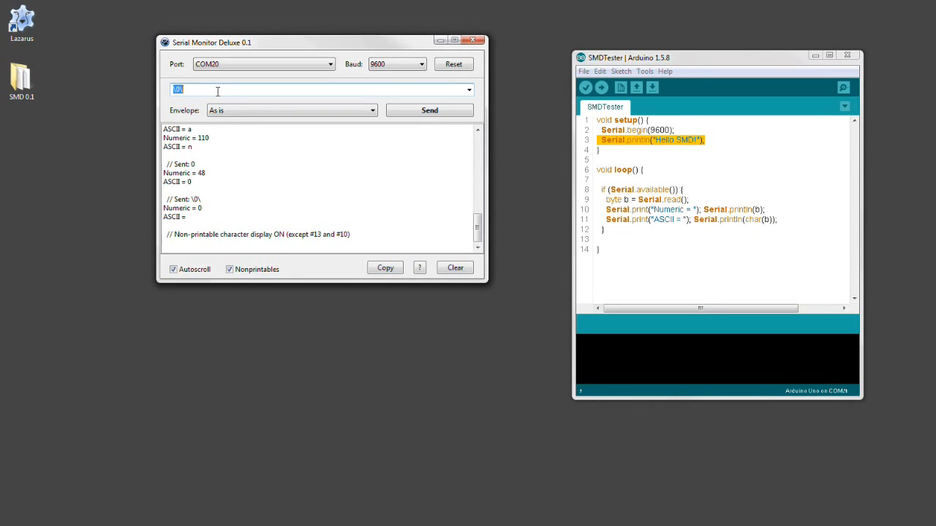
{"action": "key", "text": "Return"}
{"action": "left_click", "coordinate": [202, 227]}
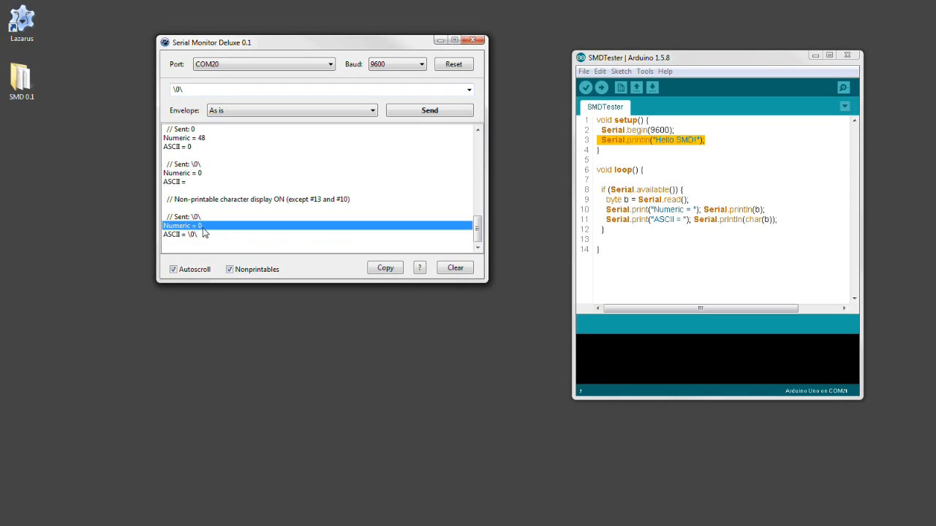
{"action": "left_click", "coordinate": [201, 235]}
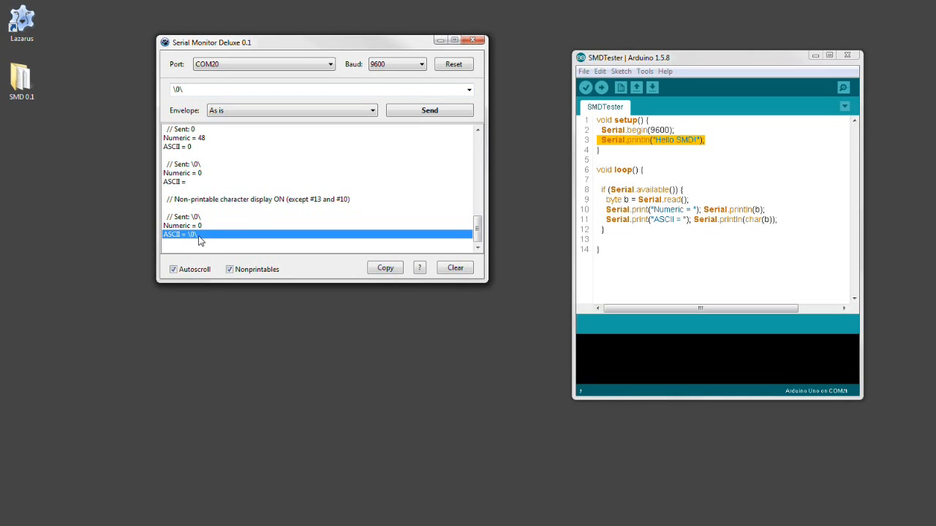
Send the byte code "\220\" to the Arduino and disable the display of nonprintable characters
{"action": "left_click", "coordinate": [189, 89]}
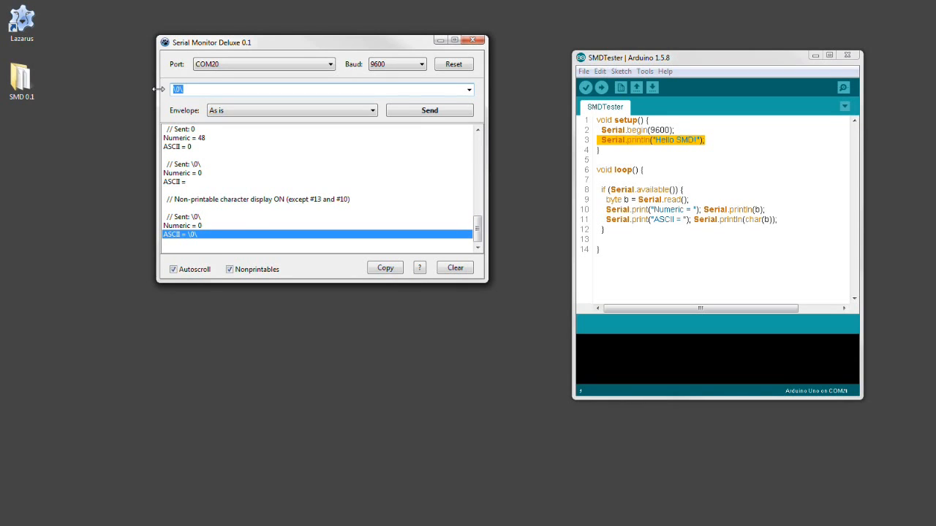
{"action": "type", "text": "\\22"}
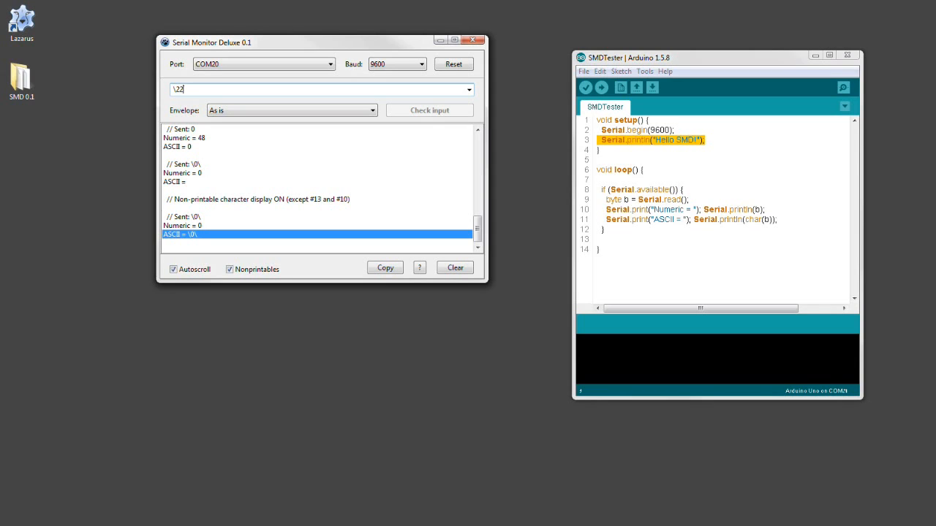
{"action": "type", "text": "0\\"}
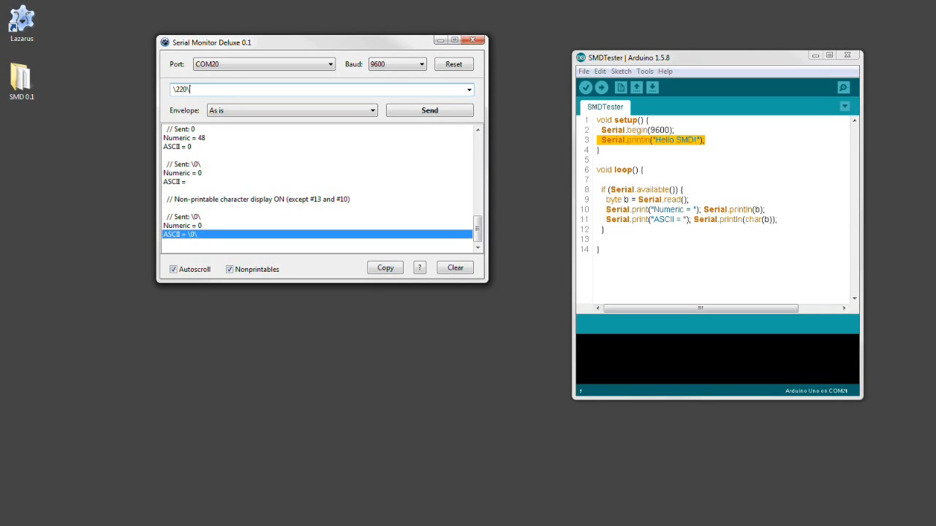
{"action": "left_click", "coordinate": [424, 111]}
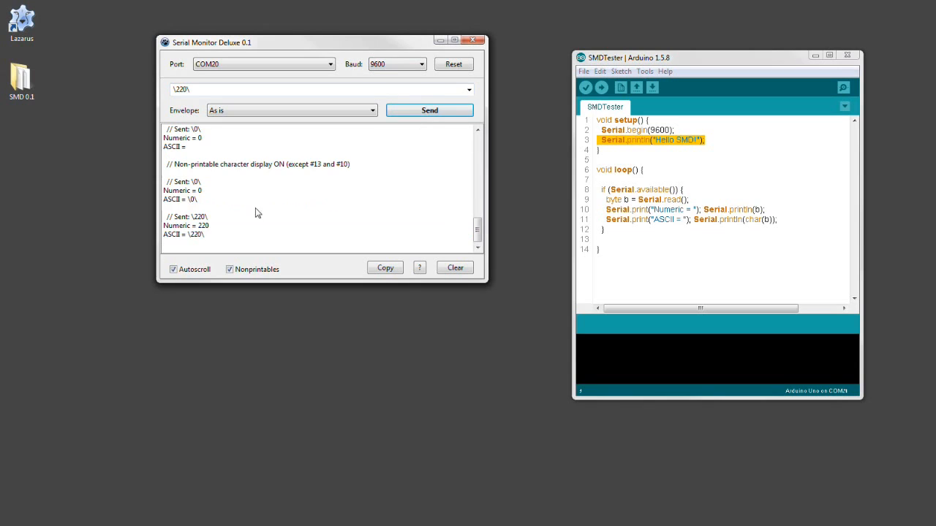
{"action": "left_click", "coordinate": [231, 269]}
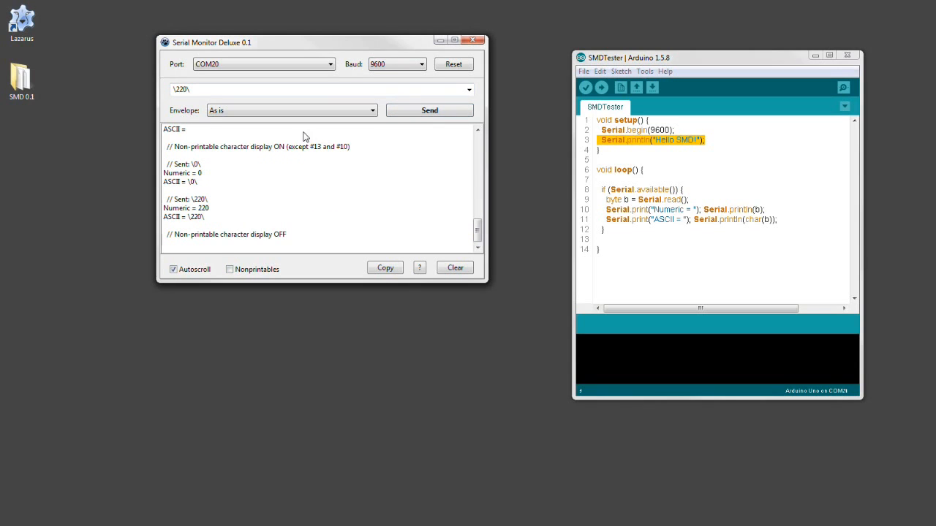
Send the command "C:Do_something\13\" to the Arduino and empty the message field
{"action": "left_click", "coordinate": [256, 89]}
{"action": "type", "text": "C:Do_something\\13\\"}
{"action": "key", "text": "Return"}
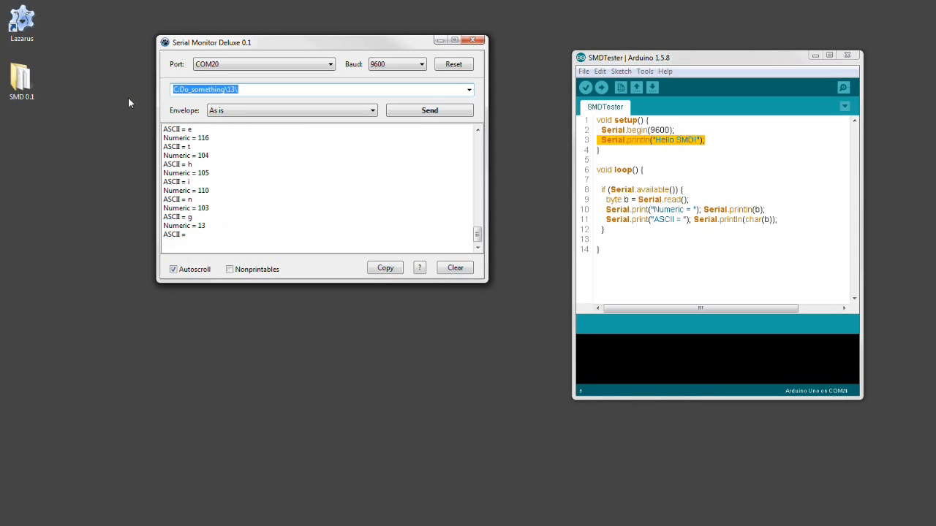
{"action": "left_click", "coordinate": [204, 93]}
{"action": "left_click_drag", "start_coordinate": [243, 90], "coordinate": [96, 92]}
{"action": "key", "text": "BackSpace"}
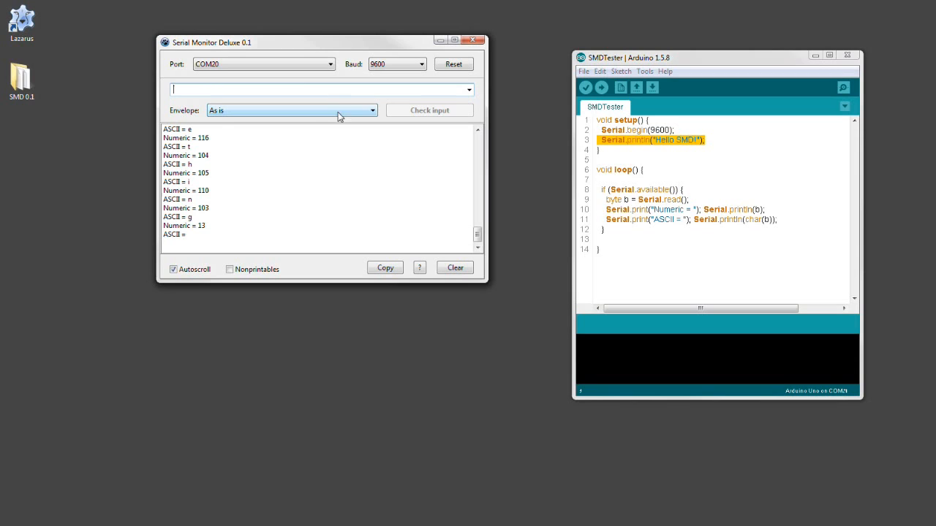
Send the character "A" to the Arduino with the "As is" envelope
{"action": "left_click", "coordinate": [219, 114]}
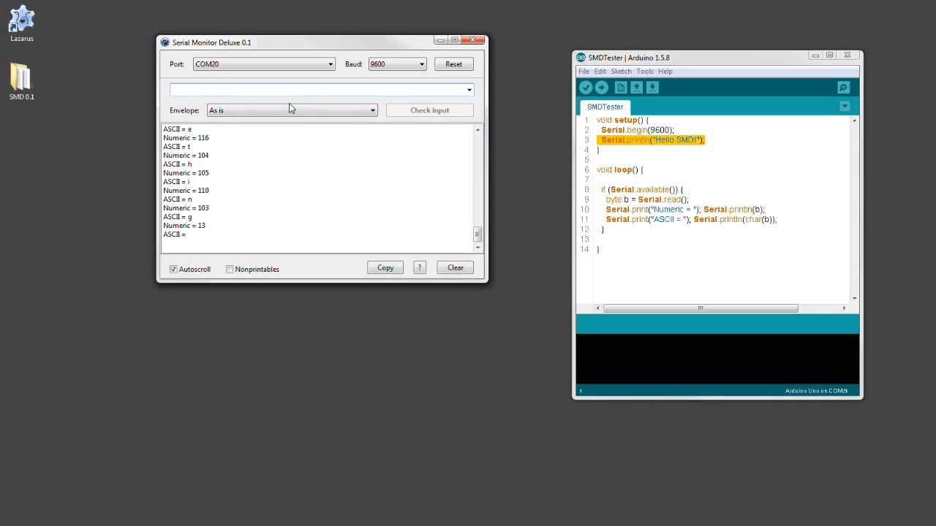
{"action": "type", "text": "A"}
{"action": "key", "text": "Return"}
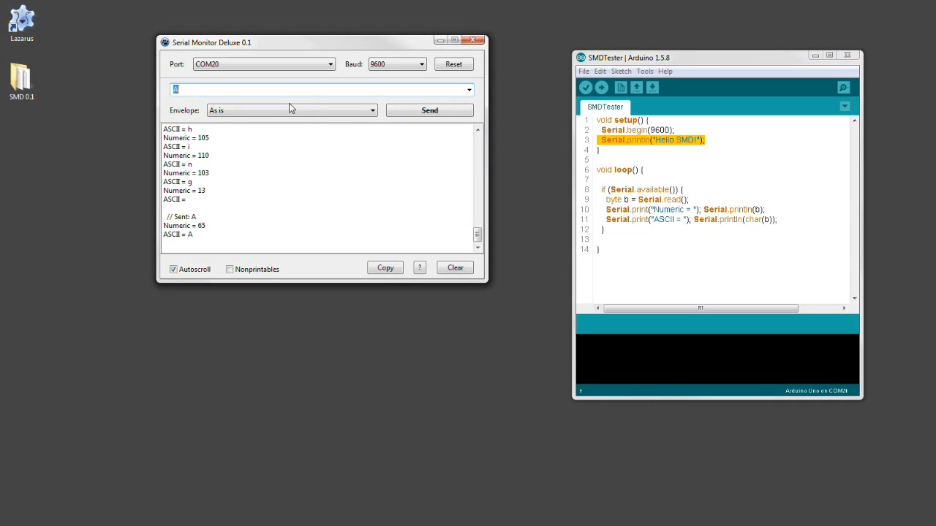
Open the custom envelope editor and create a new envelope named "Command"
{"action": "left_click", "coordinate": [374, 110]}
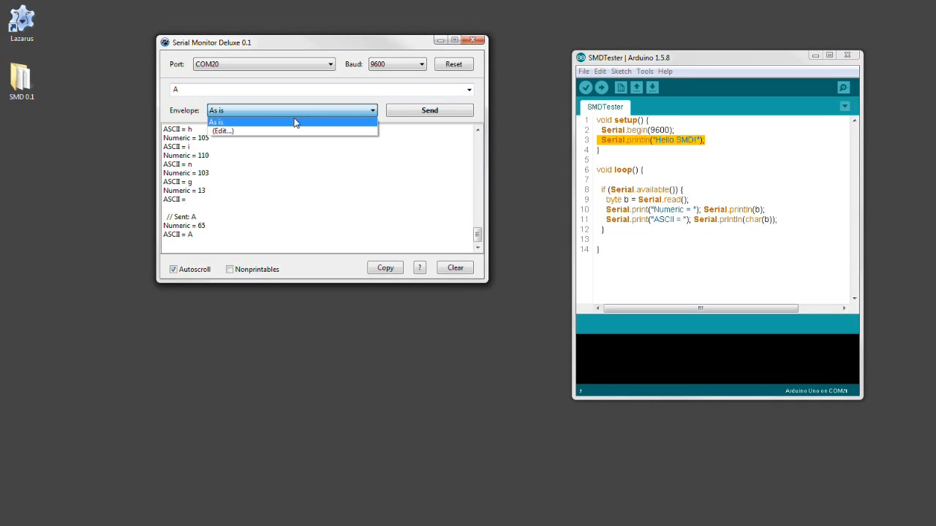
{"action": "left_click", "coordinate": [233, 132]}
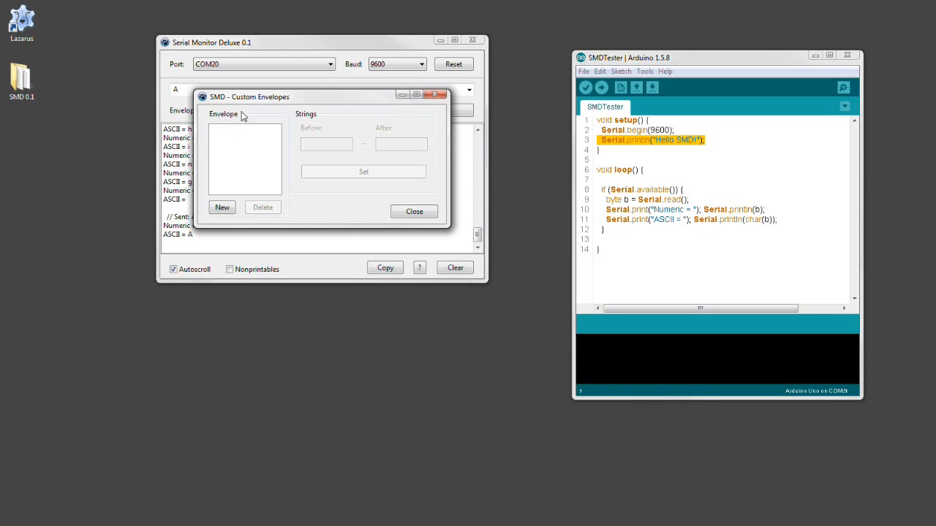
{"action": "left_click", "coordinate": [222, 208]}
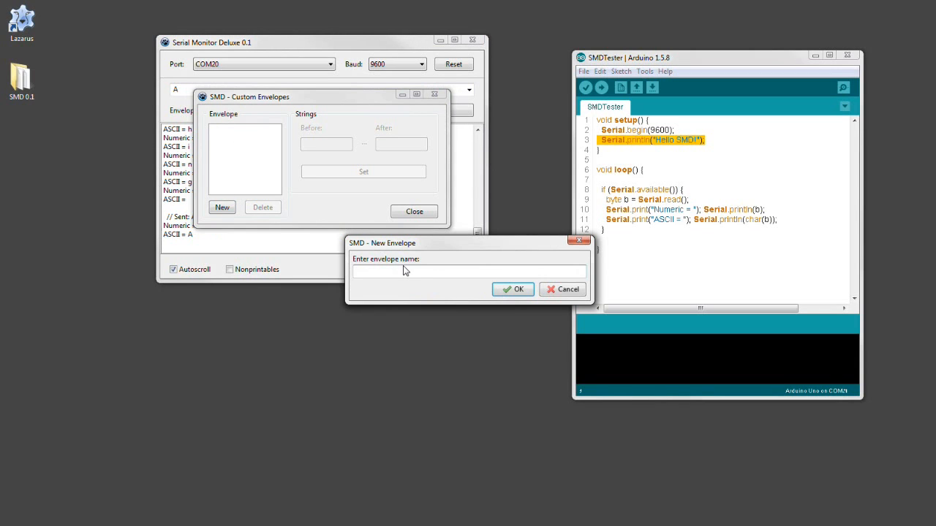
{"action": "type", "text": "Command"}
{"action": "left_click", "coordinate": [514, 290]}
Set the Command envelope's before string to "C:" and its after string to "\13\", and close the envelope editor
{"action": "left_click", "coordinate": [322, 142]}
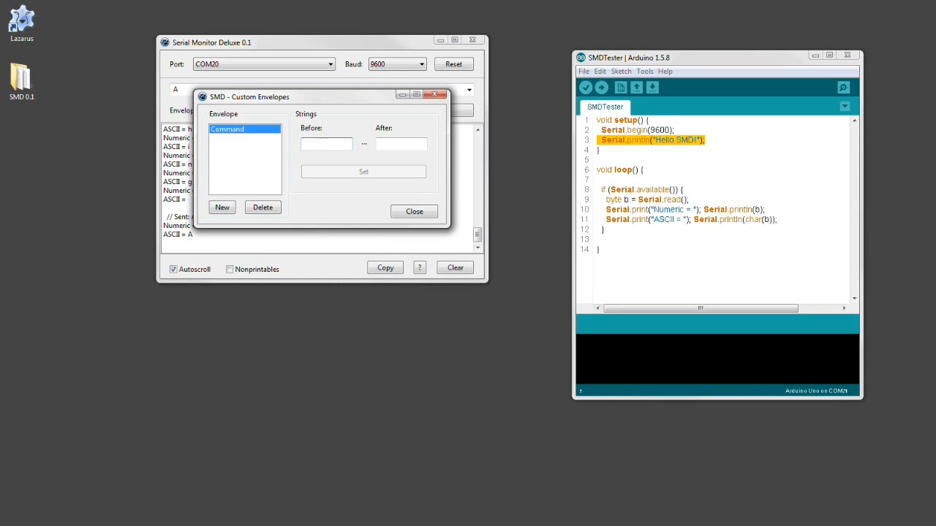
{"action": "type", "text": "C:"}
{"action": "left_click", "coordinate": [398, 143]}
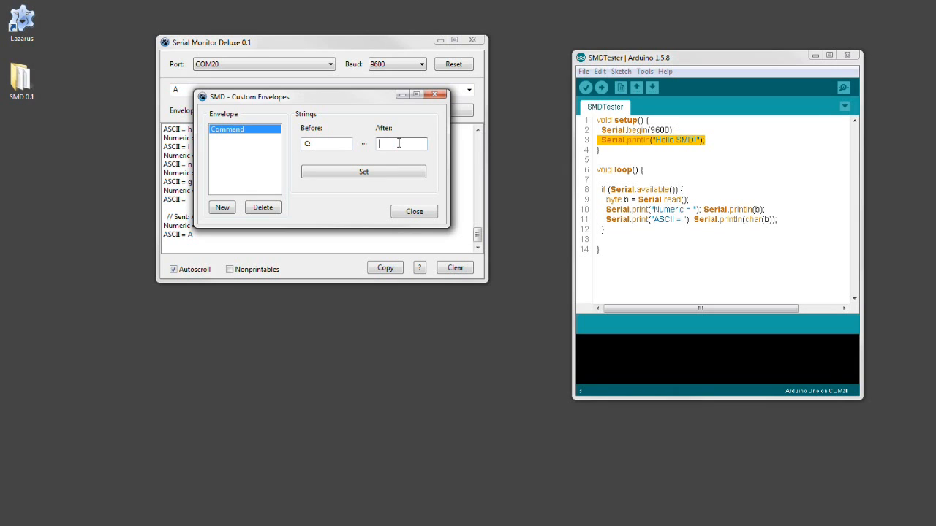
{"action": "type", "text": "\\13\\"}
{"action": "left_click", "coordinate": [390, 173]}
{"action": "left_click", "coordinate": [410, 212]}
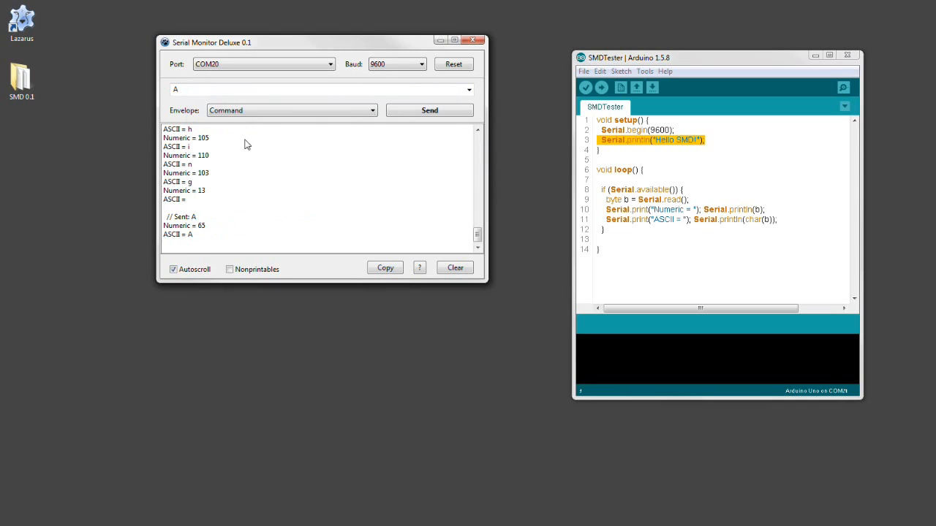
Send the character "A" to the Arduino using the Command envelope and go through the echoed bytes in the output
{"action": "left_click", "coordinate": [212, 114]}
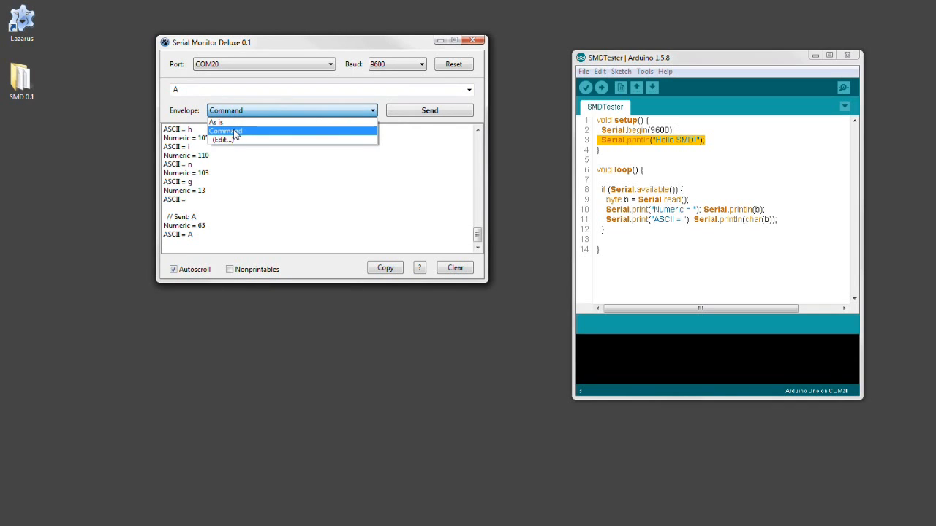
{"action": "left_click", "coordinate": [234, 134]}
{"action": "left_click", "coordinate": [187, 91]}
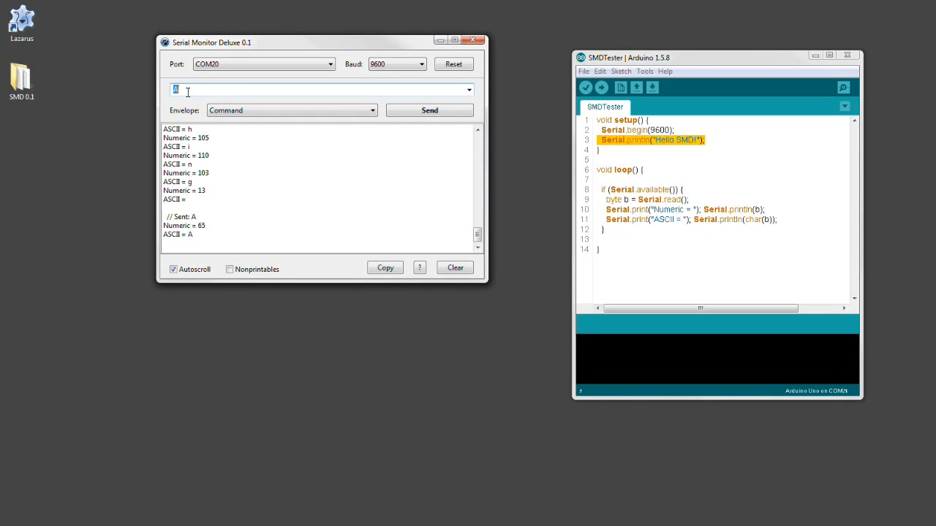
{"action": "left_click", "coordinate": [189, 92]}
{"action": "key", "text": "Return"}
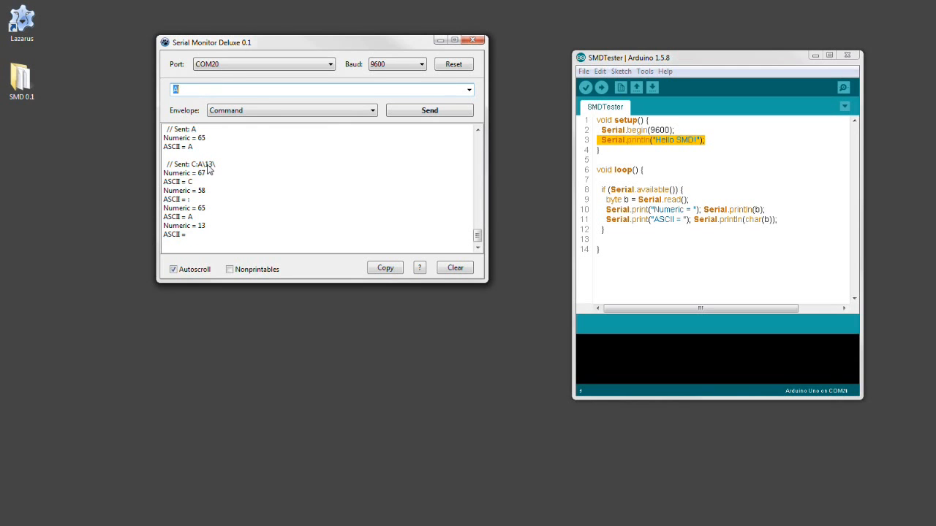
{"action": "left_click", "coordinate": [198, 183]}
{"action": "left_click", "coordinate": [198, 198]}
{"action": "left_click", "coordinate": [198, 215]}
{"action": "left_click", "coordinate": [194, 237]}
Open the custom envelope editor and create a new envelope named "CRLF"
{"action": "left_click", "coordinate": [371, 111]}
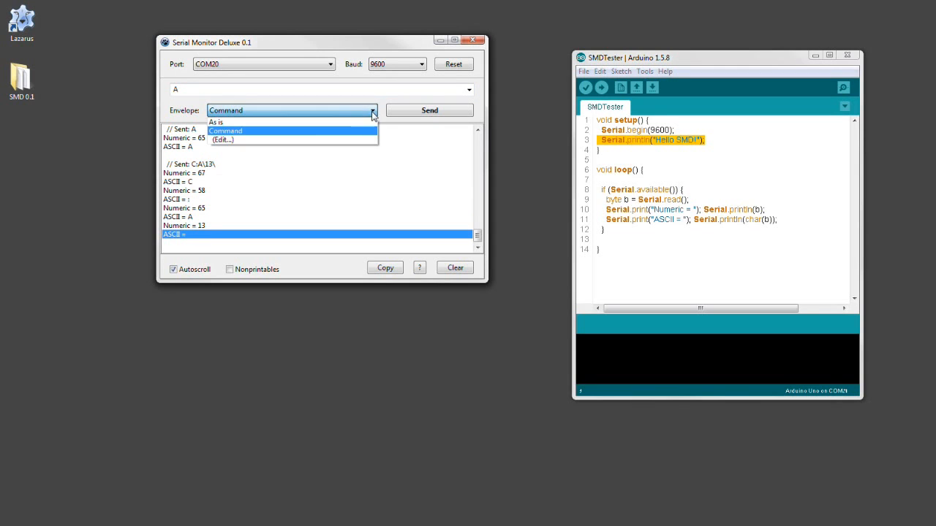
{"action": "left_click", "coordinate": [276, 140]}
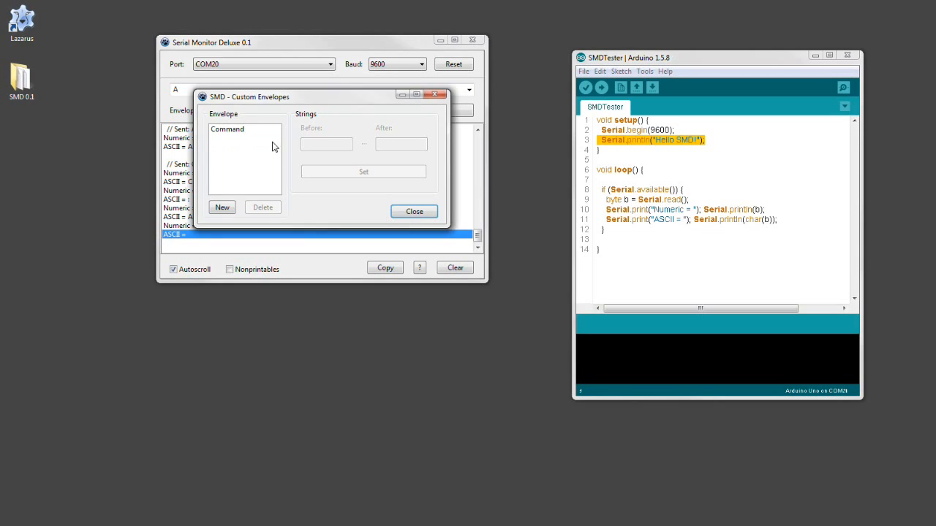
{"action": "left_click", "coordinate": [227, 208]}
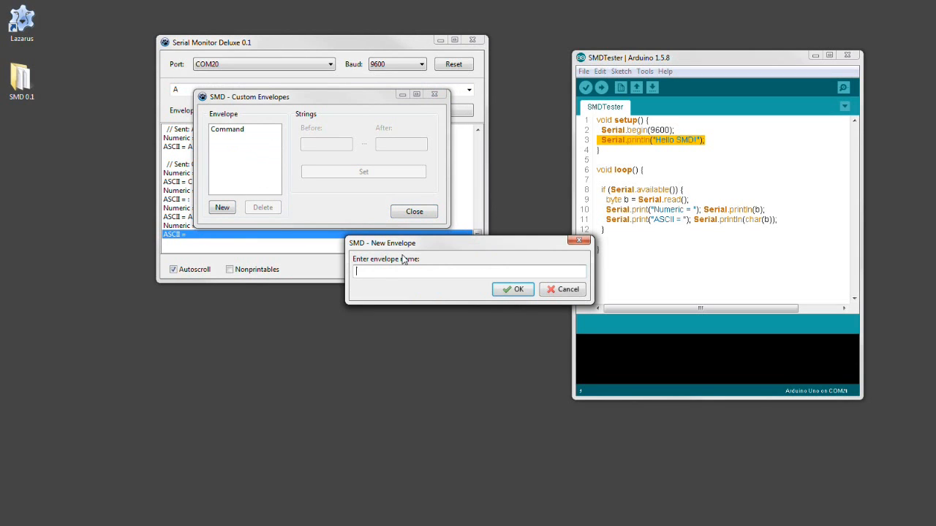
{"action": "type", "text": "CRLF"}
{"action": "left_click", "coordinate": [510, 290]}
Set the CRLF envelope's after string to "\10\\13\" and close the envelope editor
{"action": "left_click", "coordinate": [381, 144]}
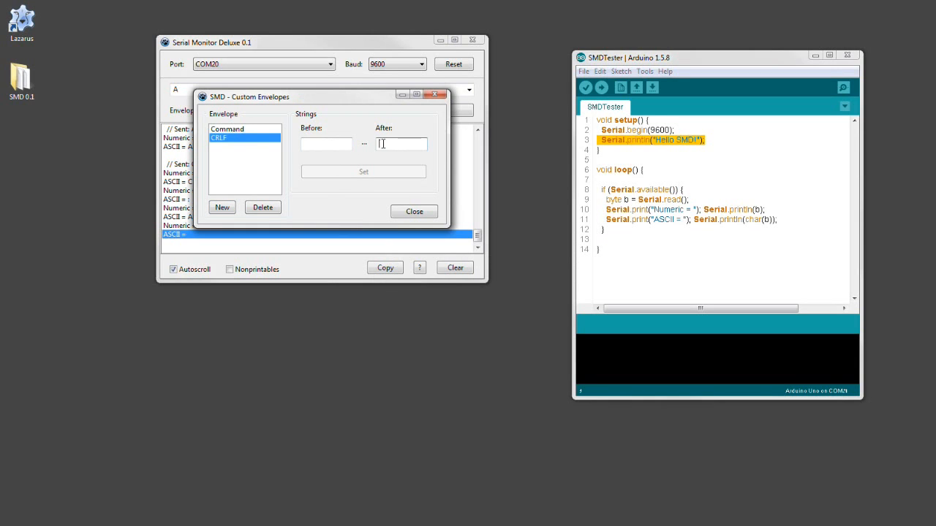
{"action": "type", "text": "\\10\\\\13\\"}
{"action": "left_click", "coordinate": [414, 212]}
Send the character "A" to the Arduino with the CRLF envelope and go through the echoed bytes
{"action": "left_click", "coordinate": [175, 89]}
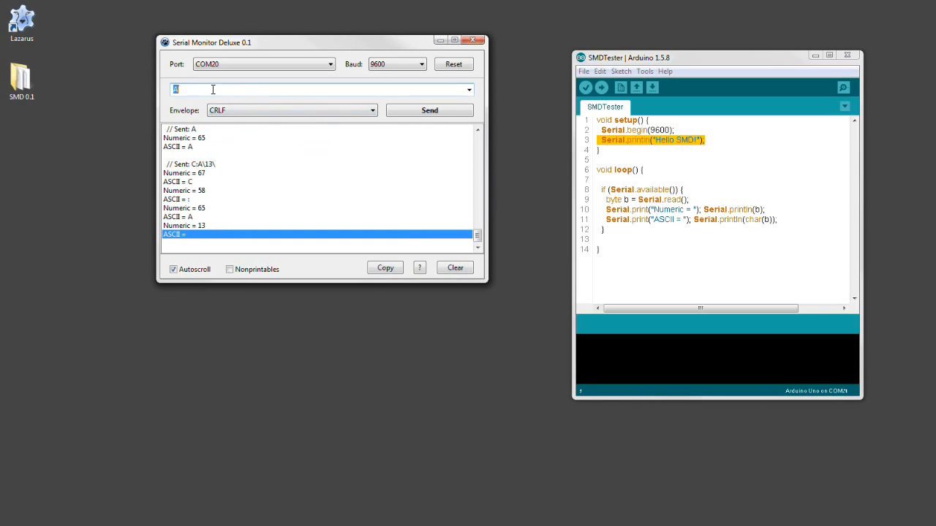
{"action": "left_click", "coordinate": [421, 110]}
{"action": "left_click", "coordinate": [209, 190]}
{"action": "left_click", "coordinate": [207, 199]}
{"action": "left_click", "coordinate": [204, 226]}
{"action": "left_click", "coordinate": [204, 246]}
Send an escaped backslash, entered as "\\", to the Arduino with the CRLF envelope
{"action": "left_click", "coordinate": [194, 88]}
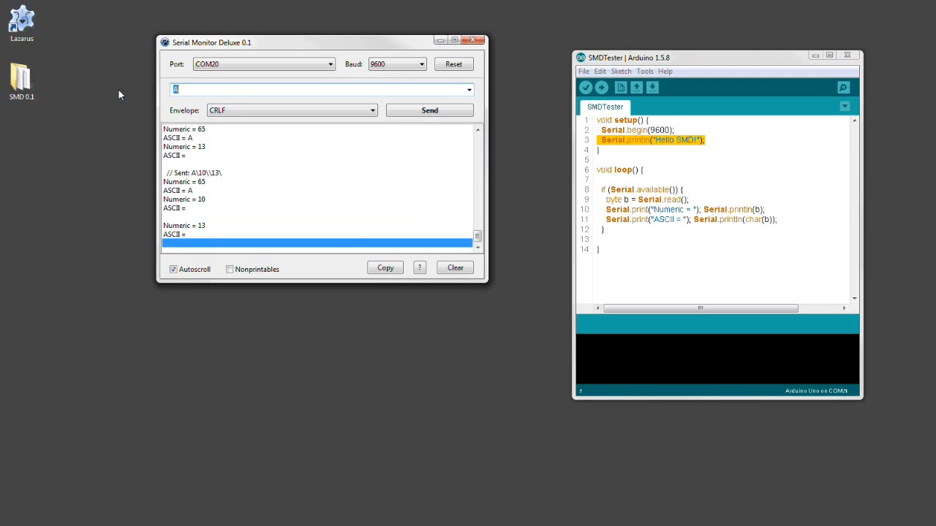
{"action": "type", "text": "\\220\\"}
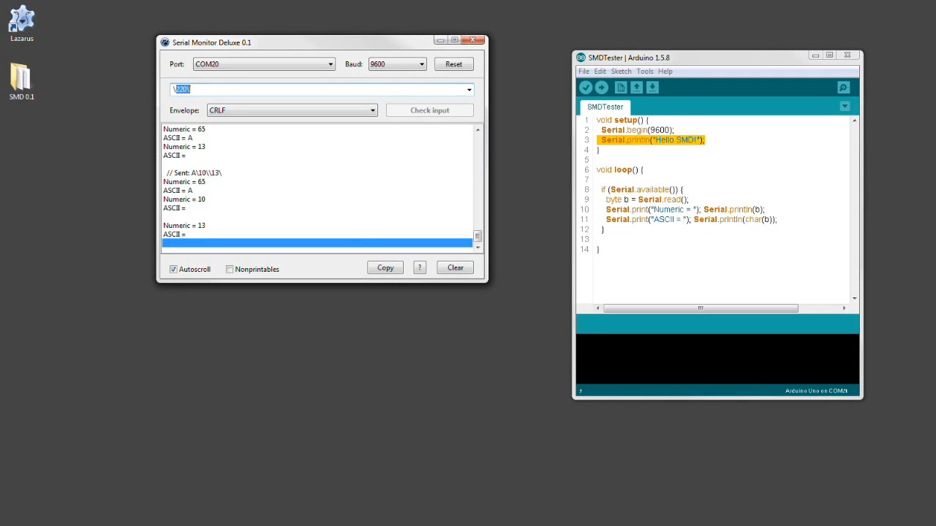
{"action": "type", "text": "\\\\"}
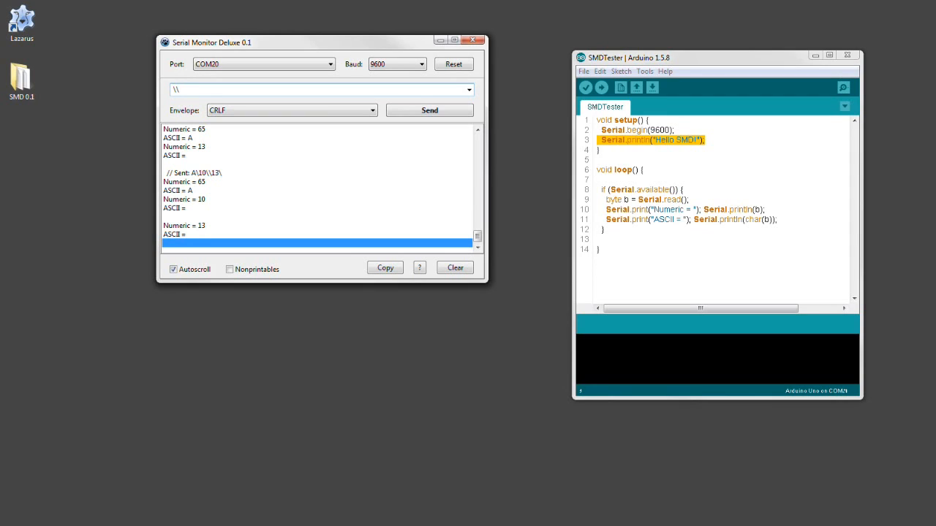
{"action": "key", "text": "Return"}
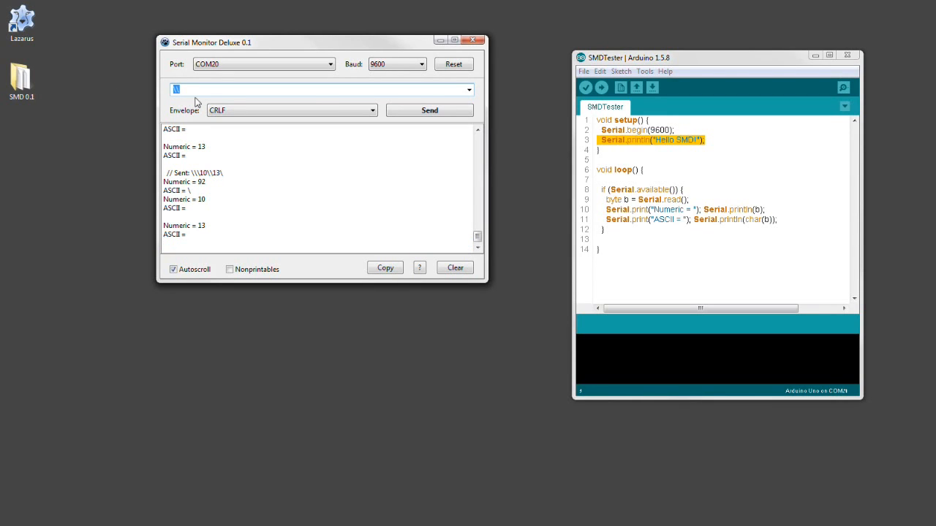
{"action": "left_click", "coordinate": [203, 192]}
Switch the envelope to "As is" and send the escaped backslash "\\" to the Arduino
{"action": "left_click", "coordinate": [243, 111]}
{"action": "left_click", "coordinate": [243, 120]}
{"action": "left_click", "coordinate": [412, 113]}
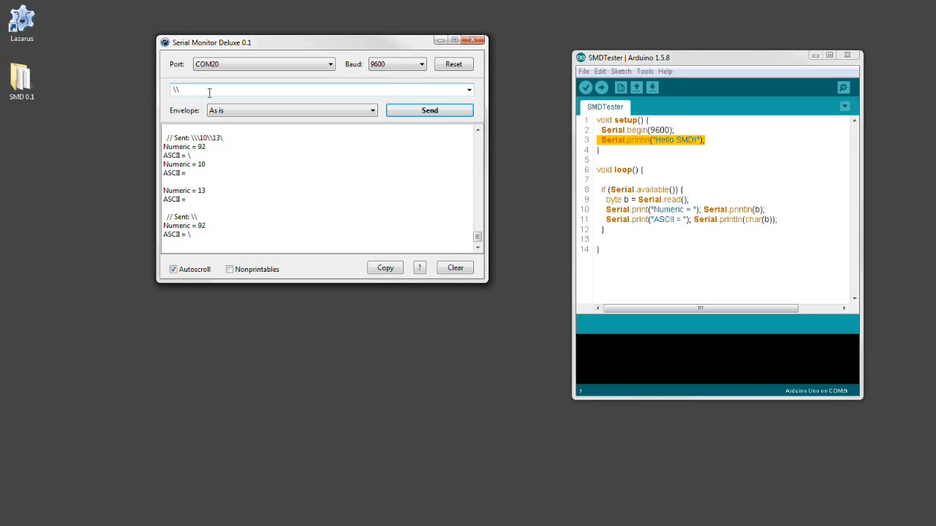
Copy the output log, and view and close the program's version and author information
{"action": "left_click", "coordinate": [388, 268]}
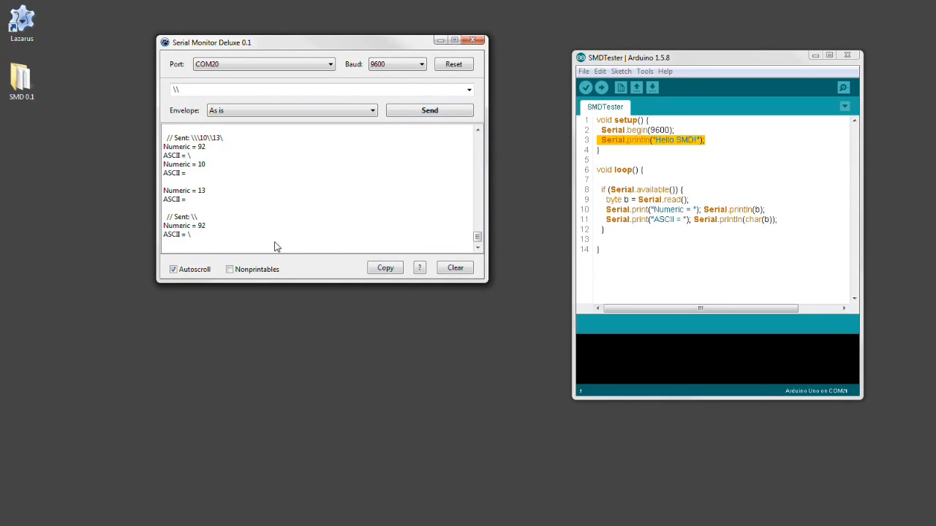
{"action": "left_click", "coordinate": [422, 269]}
{"action": "left_click_drag", "start_coordinate": [421, 203], "coordinate": [390, 142]}
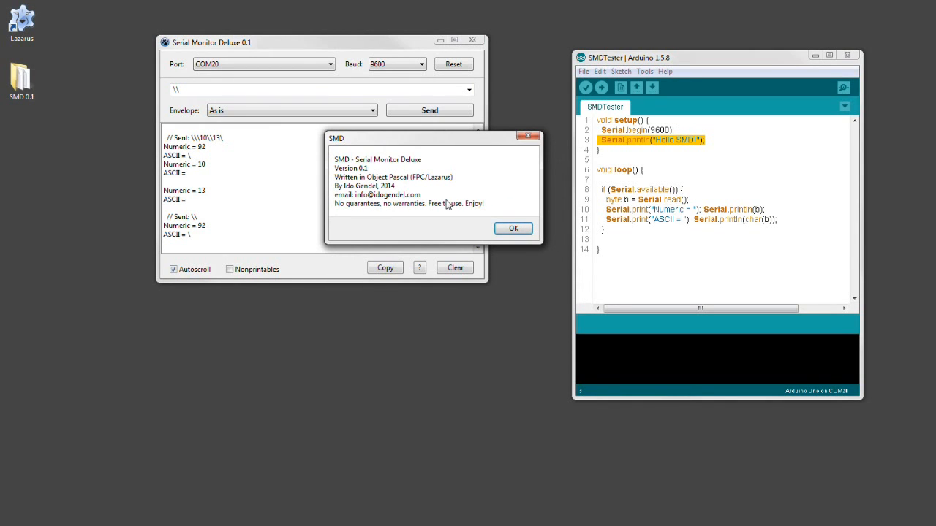
{"action": "left_click", "coordinate": [514, 228]}
Clear the output log and close the Serial Monitor Deluxe window
{"action": "left_click", "coordinate": [456, 268]}
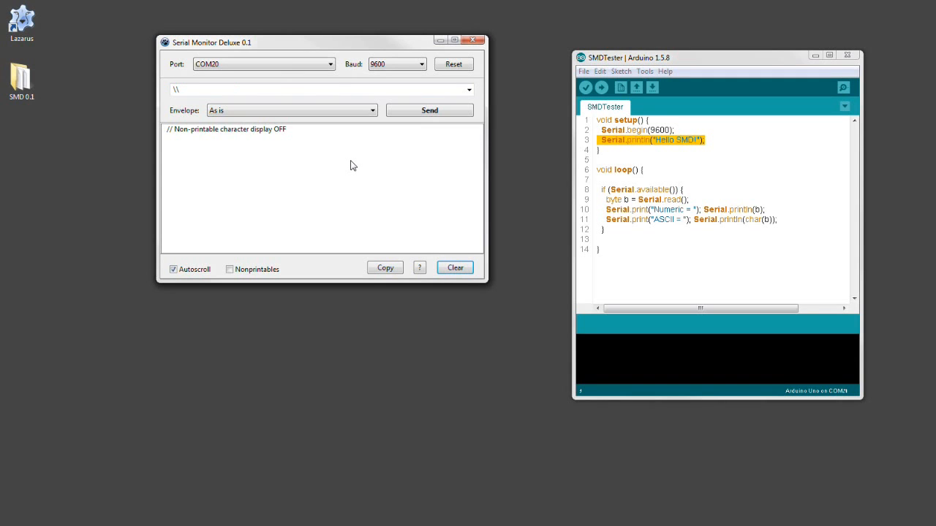
{"action": "left_click_drag", "start_coordinate": [308, 42], "coordinate": [330, 48]}
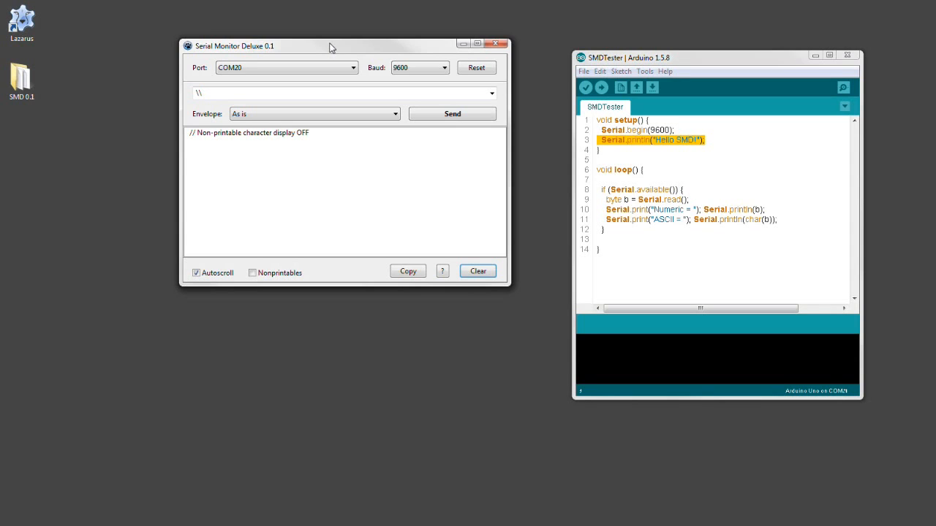
{"action": "left_click", "coordinate": [494, 46]}
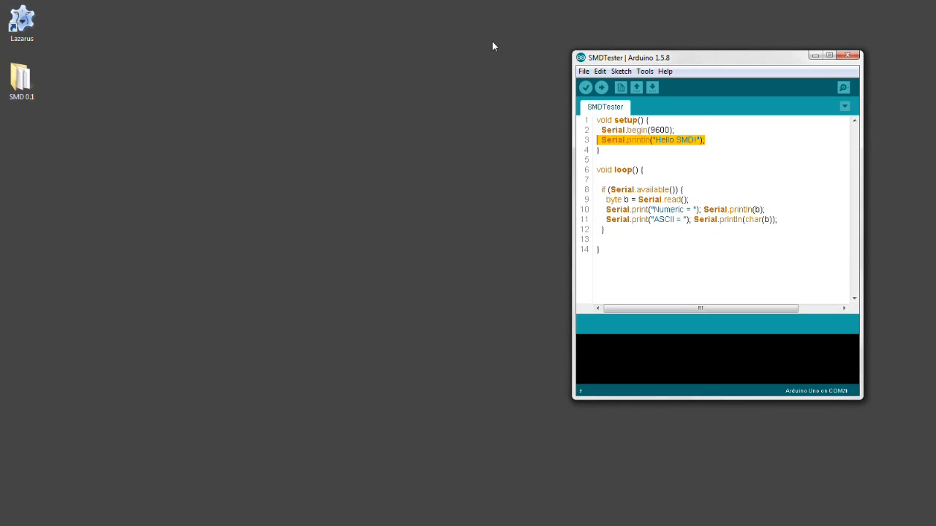